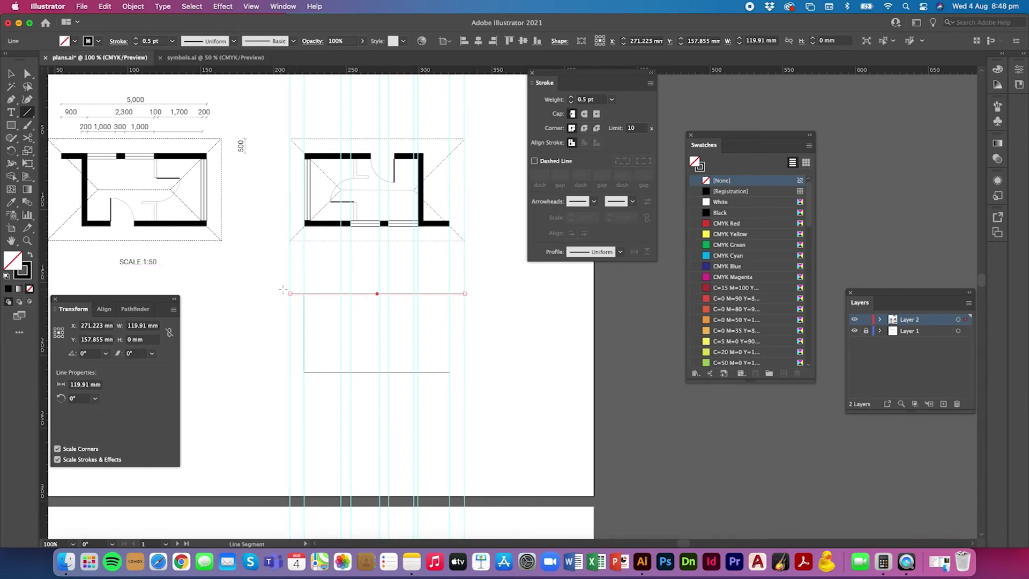
- Draw the roof's left sloping line from the eave line's end, about 40.5 mm long at about 30°
key("v")
left_click(291, 285)
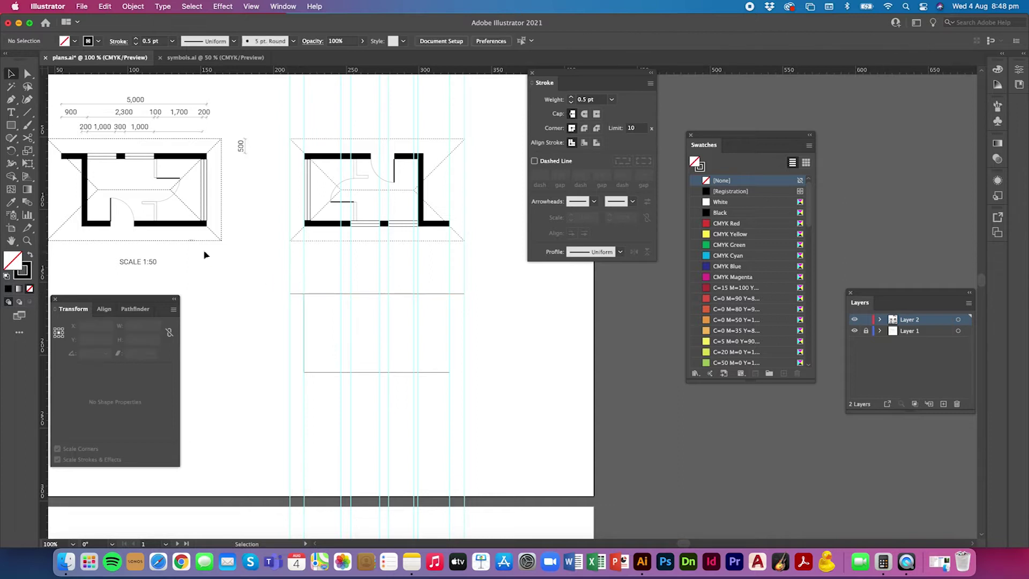
left_click(25, 114)
left_click_drag(290, 294, 344, 265)
key("super+z")
left_click_drag(290, 294, 341, 263)
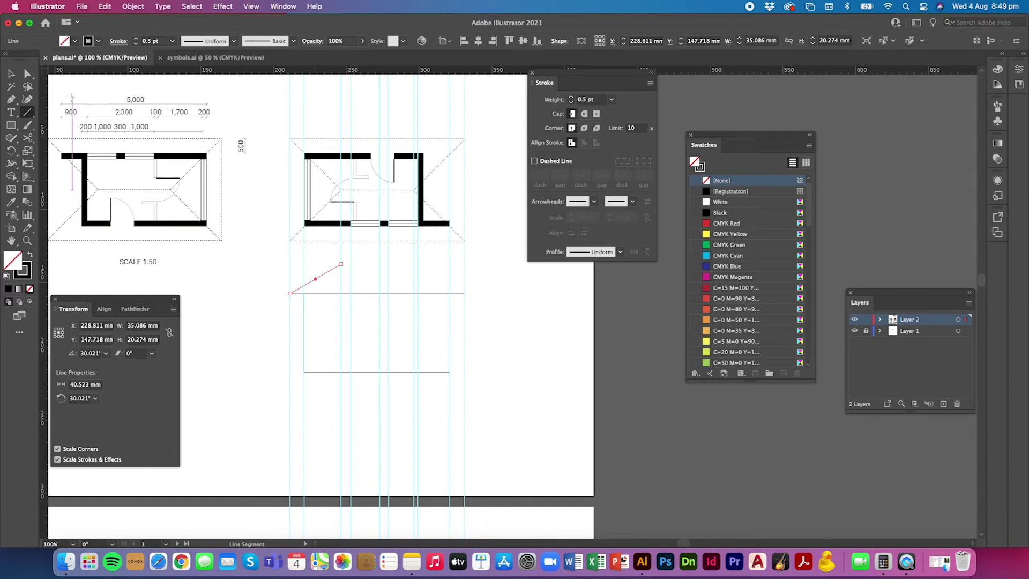
- Complete the roof outline with the right sloping line and a horizontal ridge between the two slopes
left_click_drag(464, 293, 418, 264)
key("v")
left_click(437, 268)
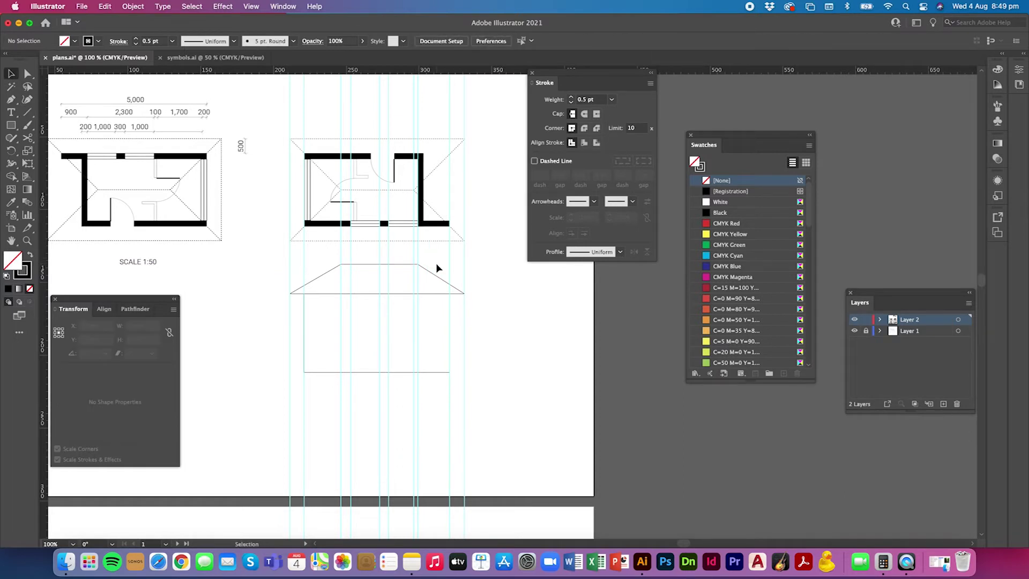
- Duplicate the wall rectangle and fit the copy between the first window's guides, about 20.1 mm wide and 54 mm high
scroll(437, 268, "down", 1)
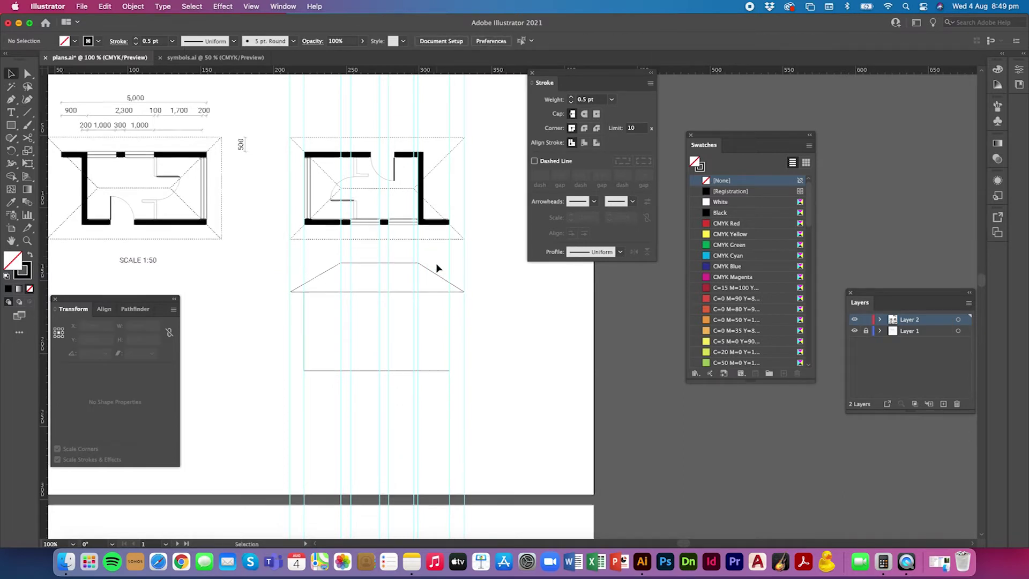
left_click(304, 329)
key("super+c")
key("super+v")
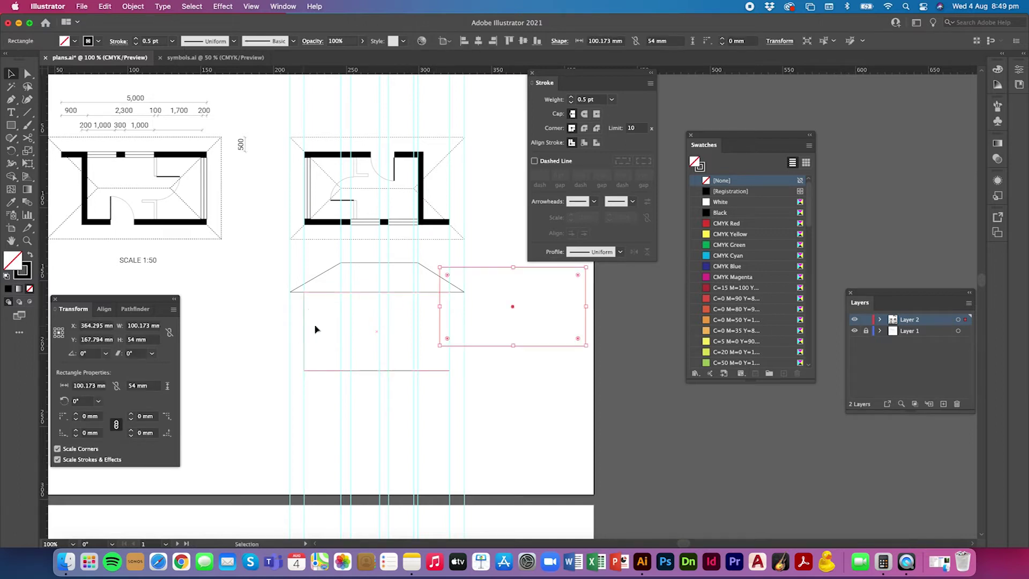
left_click_drag(489, 271, 401, 296)
left_click_drag(494, 331, 381, 331)
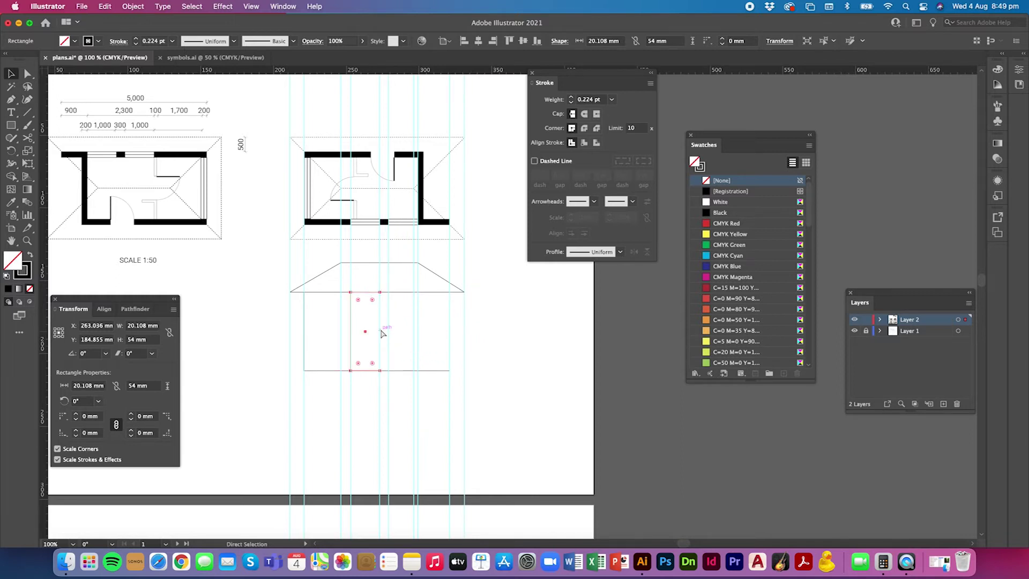
key("super+equal")
scroll(381, 329, "right", 5)
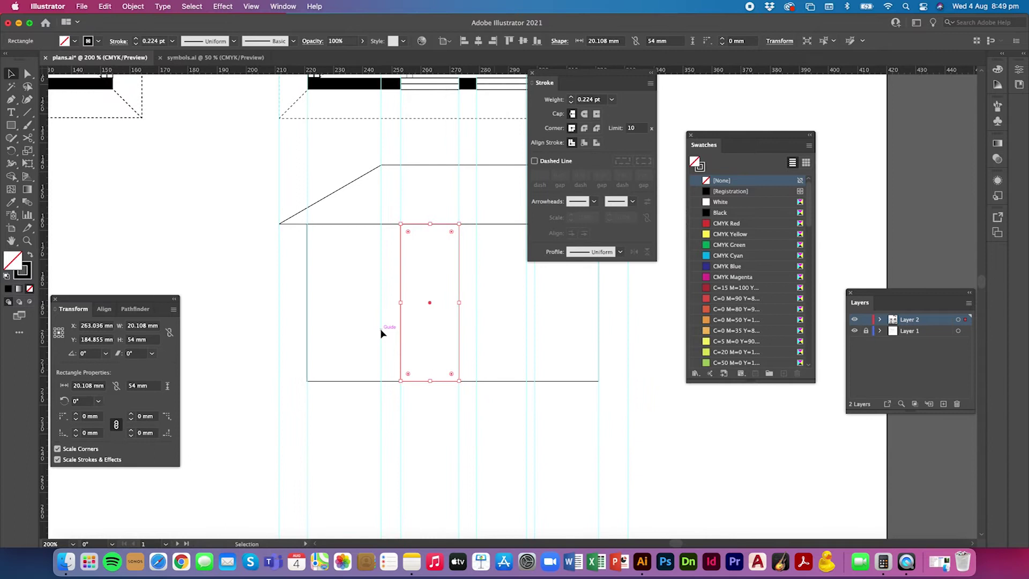
left_click(428, 437)
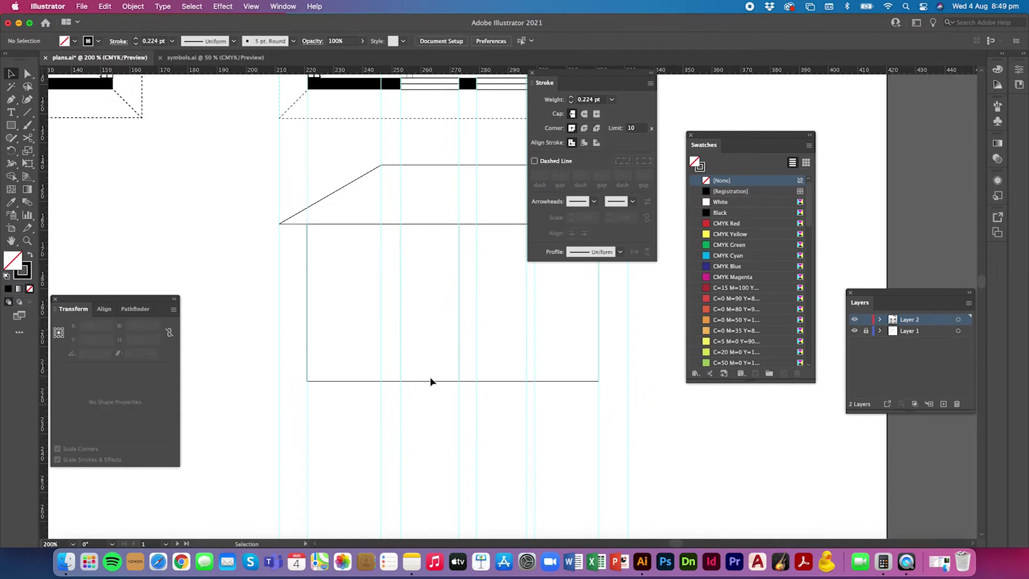
- Hide the guides and paste a copy of the window rectangle in place
key("super+semicolon")
scroll(431, 381, "up", 2)
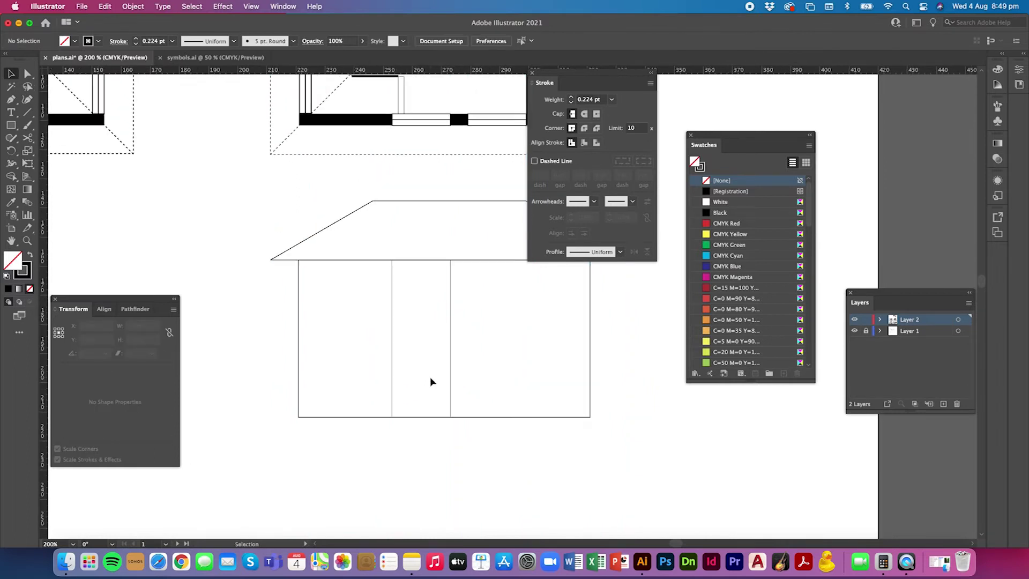
left_click(450, 368)
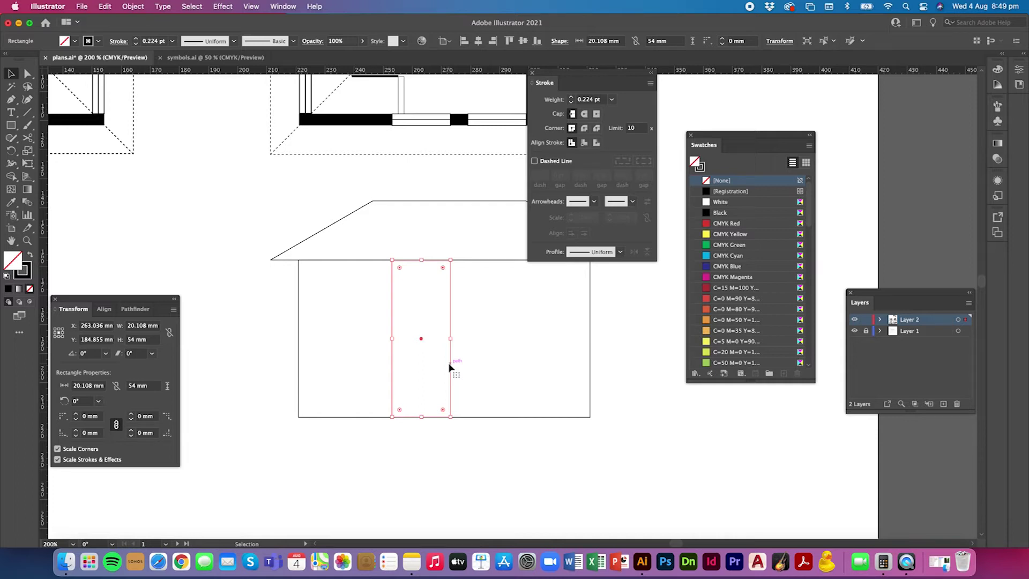
key("a")
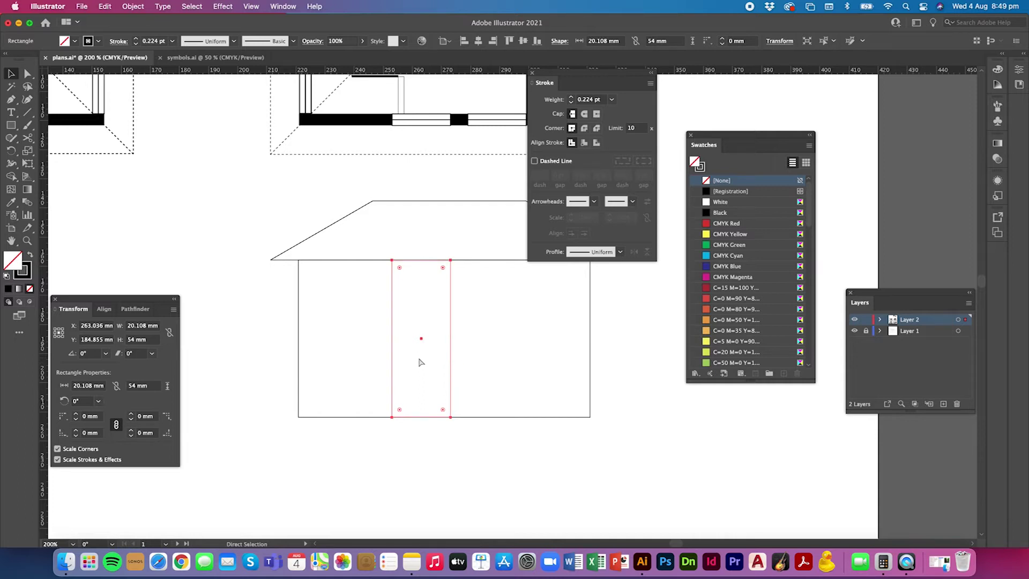
key("v")
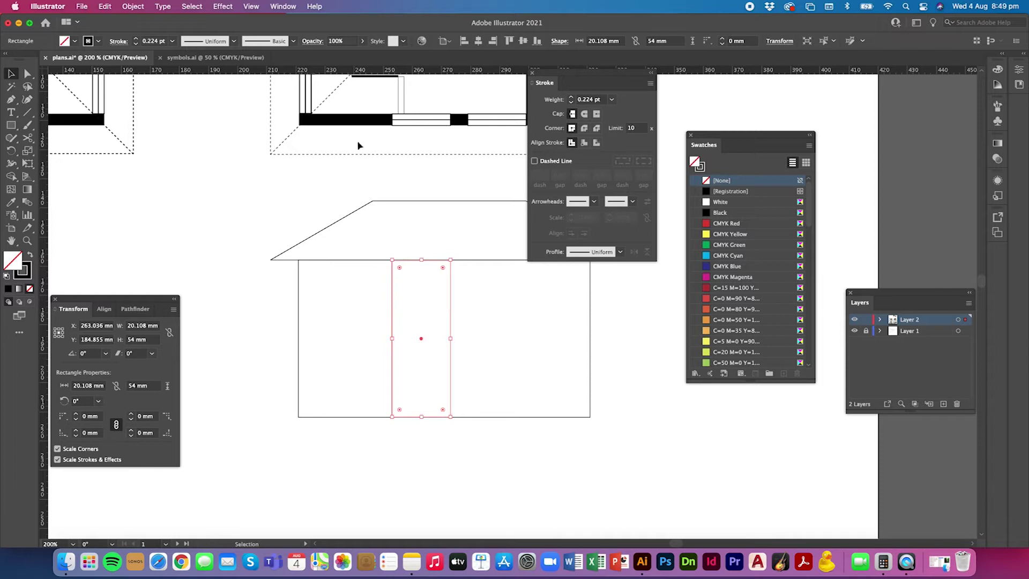
left_click(105, 6)
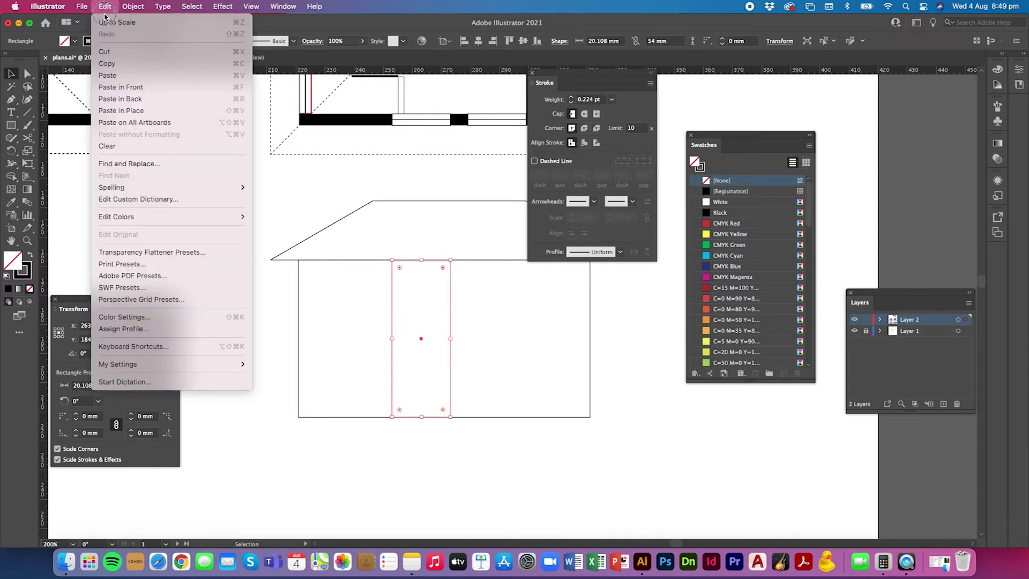
left_click(114, 111)
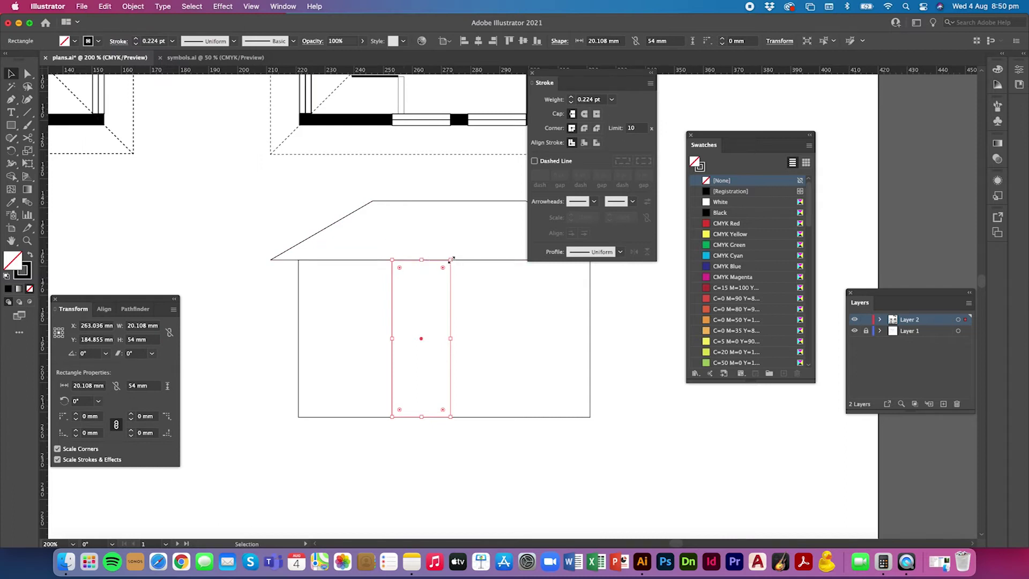
- Resize the copied window rectangle about its centre to 18.108 mm wide and 52 mm high to form the inner frame
left_click_drag(452, 259, 419, 265)
key("cmd+z")
left_click_drag(160, 295, 206, 253)
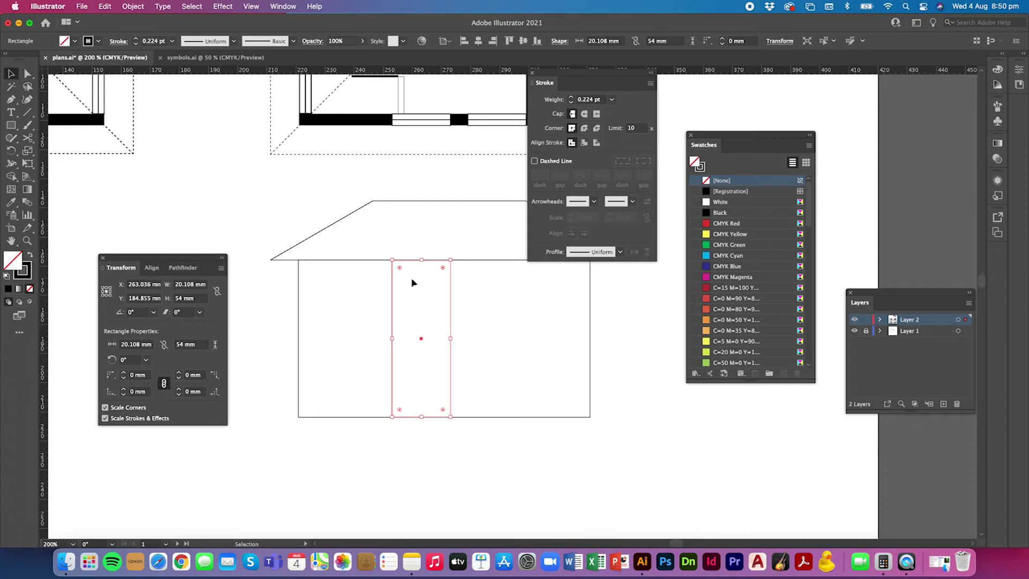
left_click(183, 286)
type("1")
left_click(182, 299)
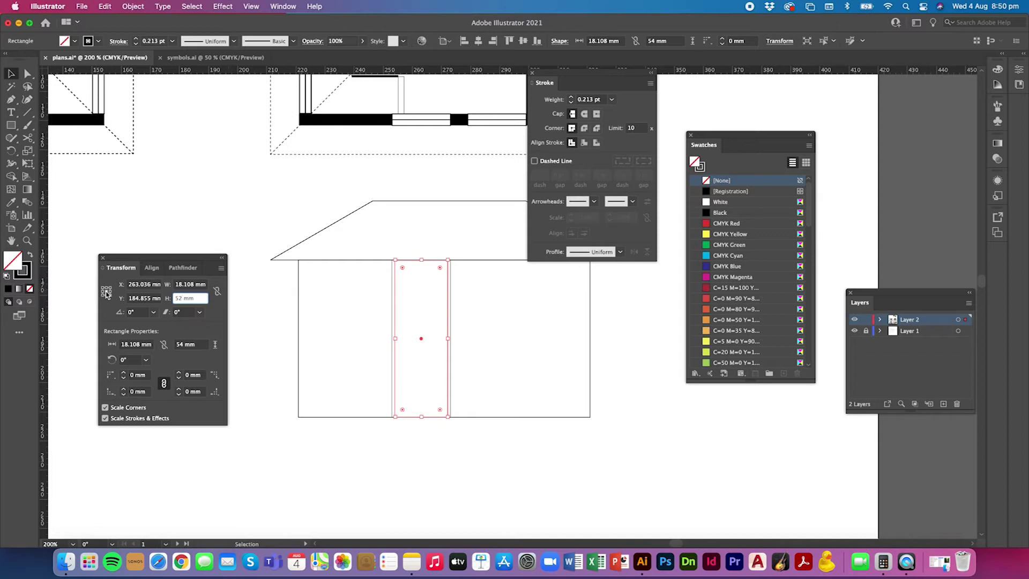
key("Return")
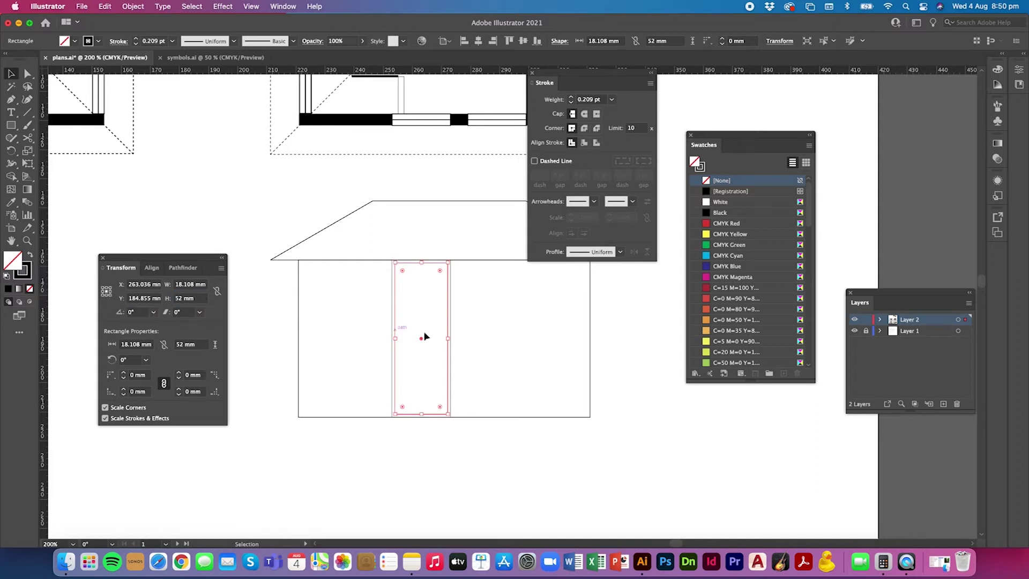
left_click(463, 385)
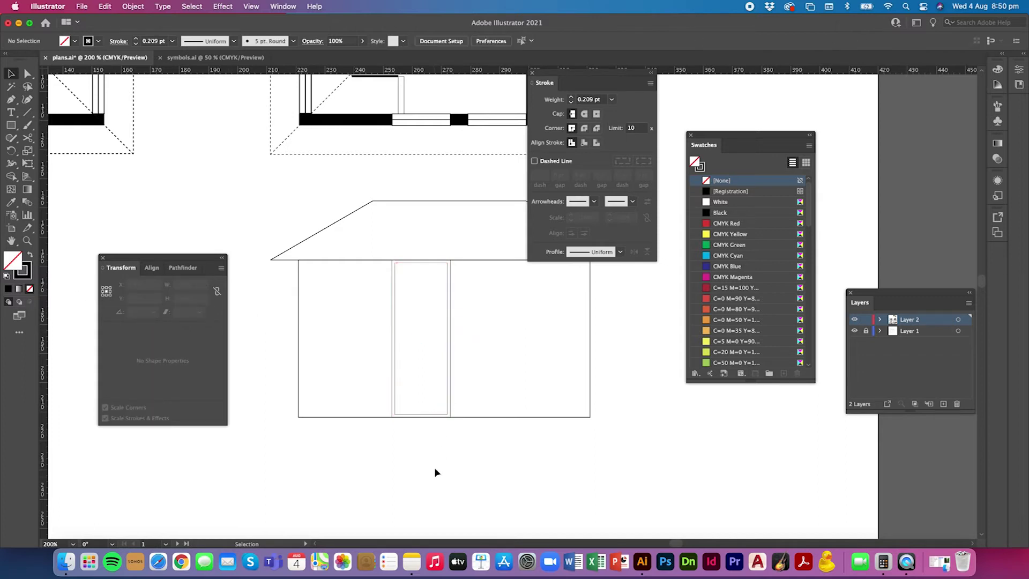
- Group the two window rectangles, show the guides and duplicate the group horizontally to the second window opening
key("super+equal")
key("super+equal")
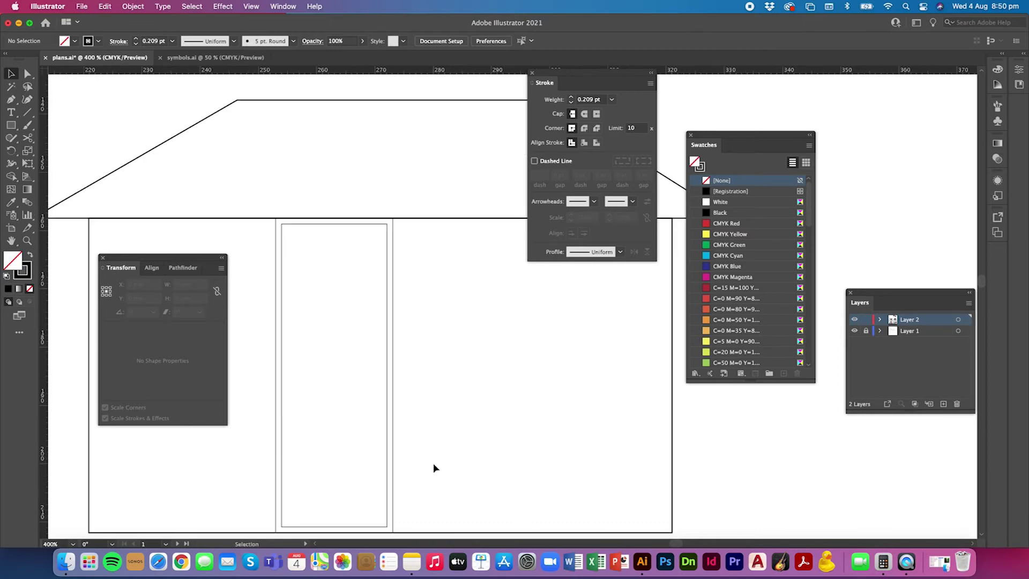
left_click(388, 350)
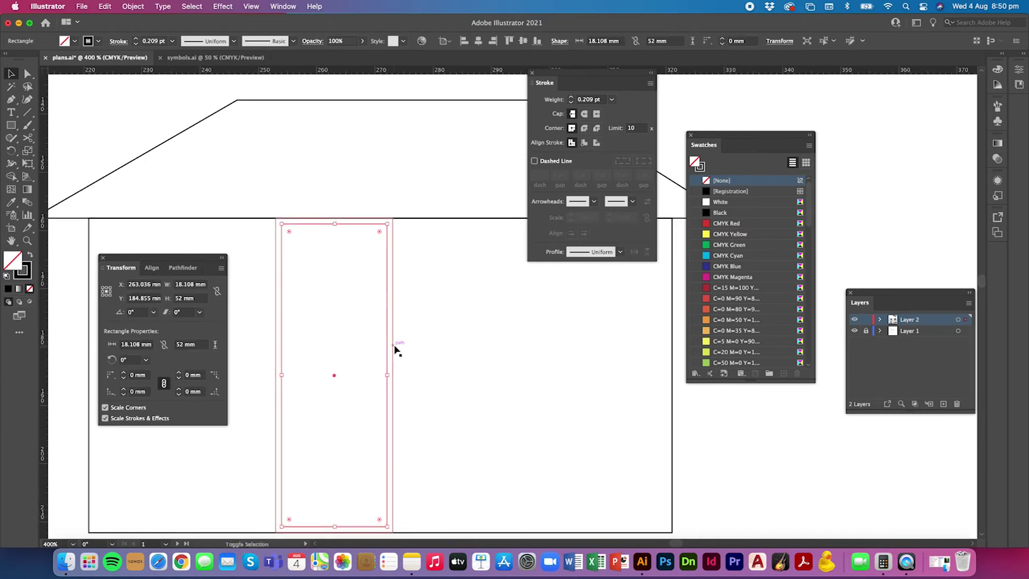
key("super+g")
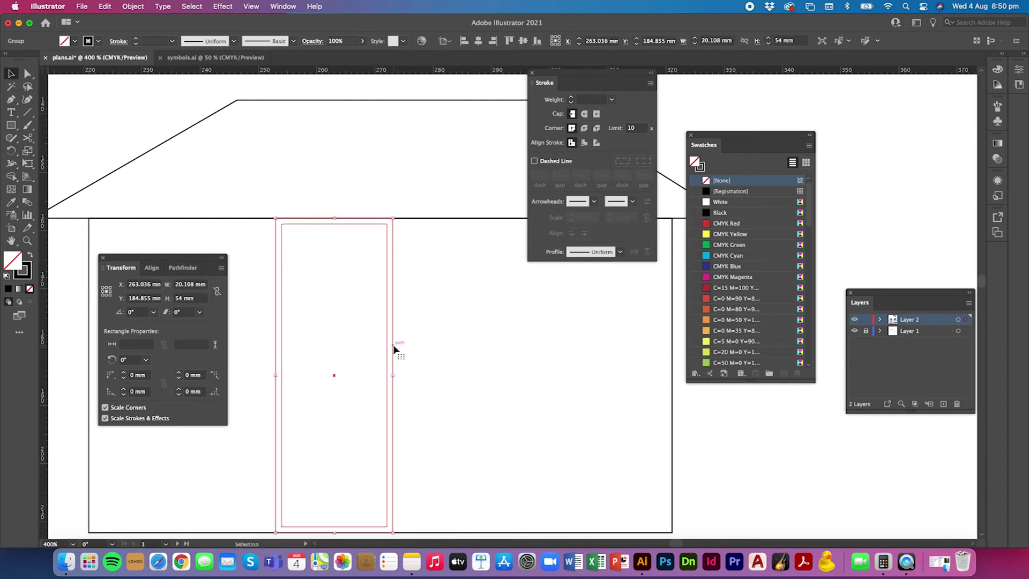
key("super+semicolon")
left_click_drag(389, 349, 541, 349)
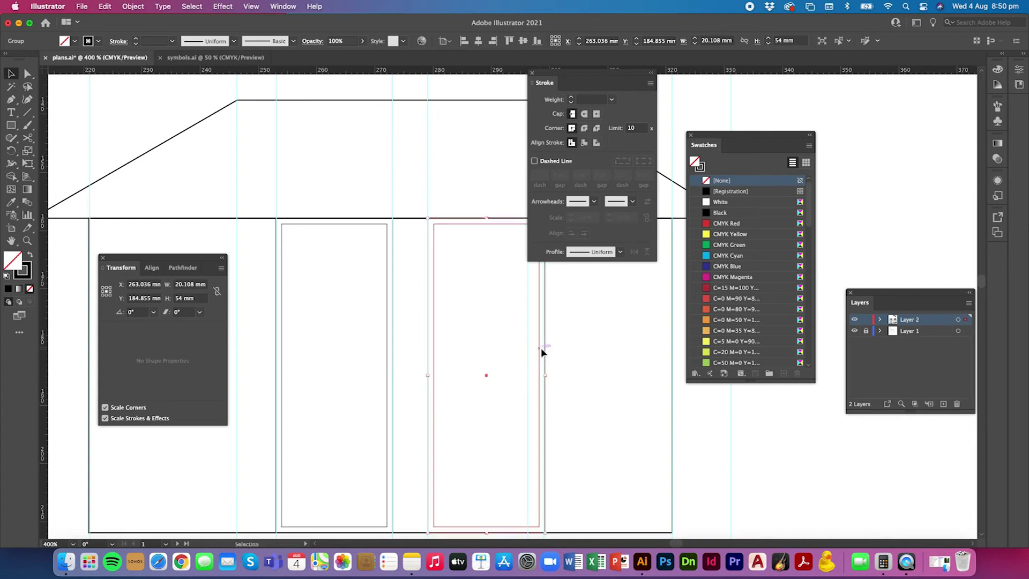
- Deselect the duplicated window and hide the guides to show the whole elevation with the floor plans
left_click(681, 388)
key("super+minus")
key("super+minus")
key("super+minus")
key("super+minus")
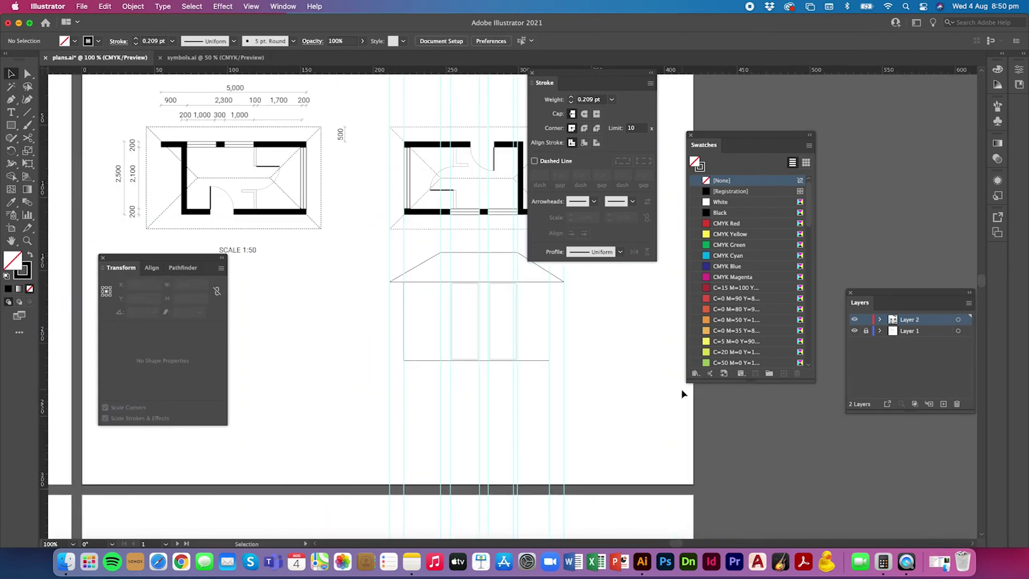
scroll(681, 393, "up", 2)
scroll(682, 394, "right", 3)
scroll(681, 394, "up", 1)
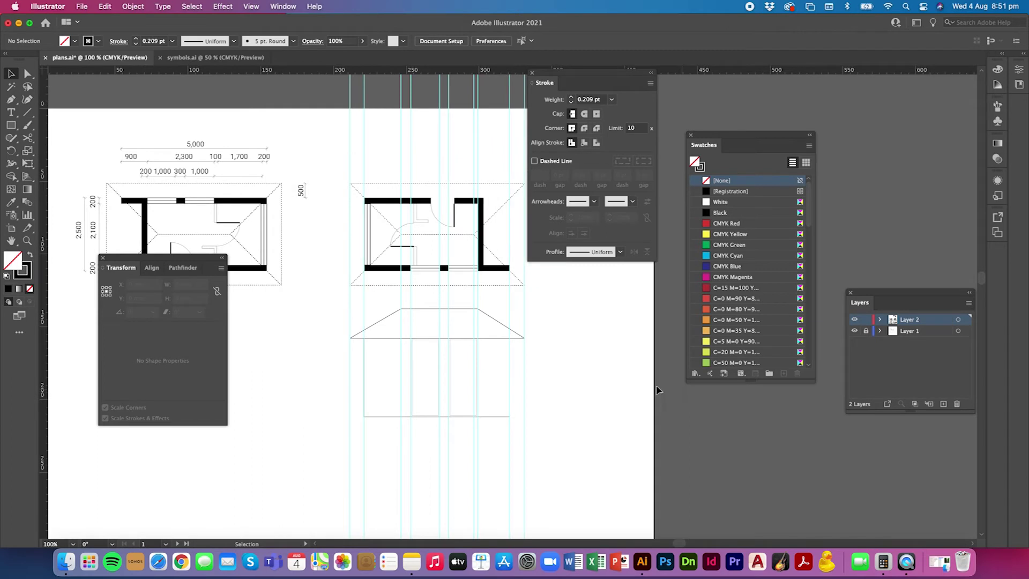
key("a")
key("ctrl+;")
key("v")
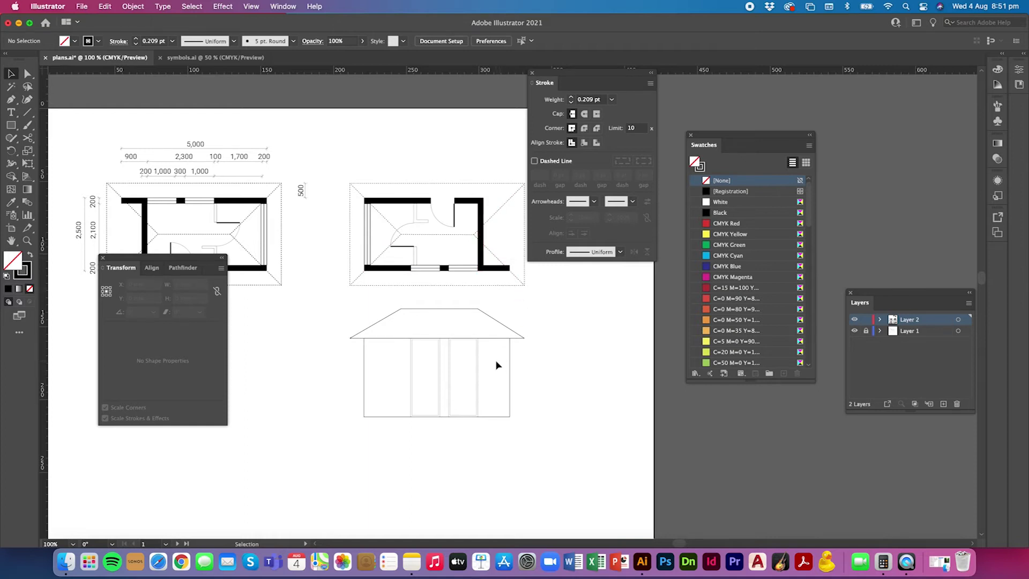
- Move the complete elevation drawing beneath the dimensioned floor plan
scroll(500, 351, "right", 3)
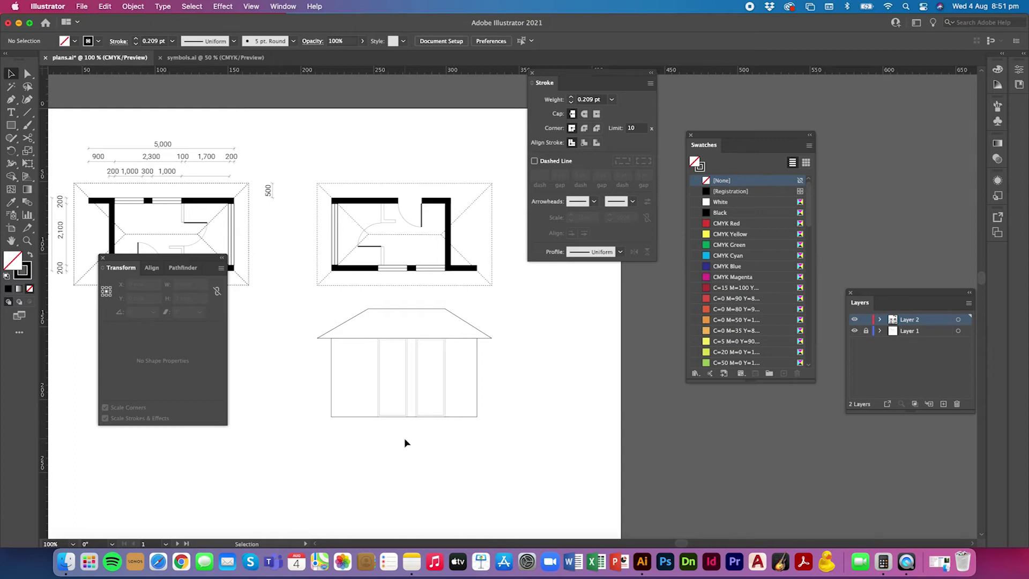
scroll(405, 442, "right", 1)
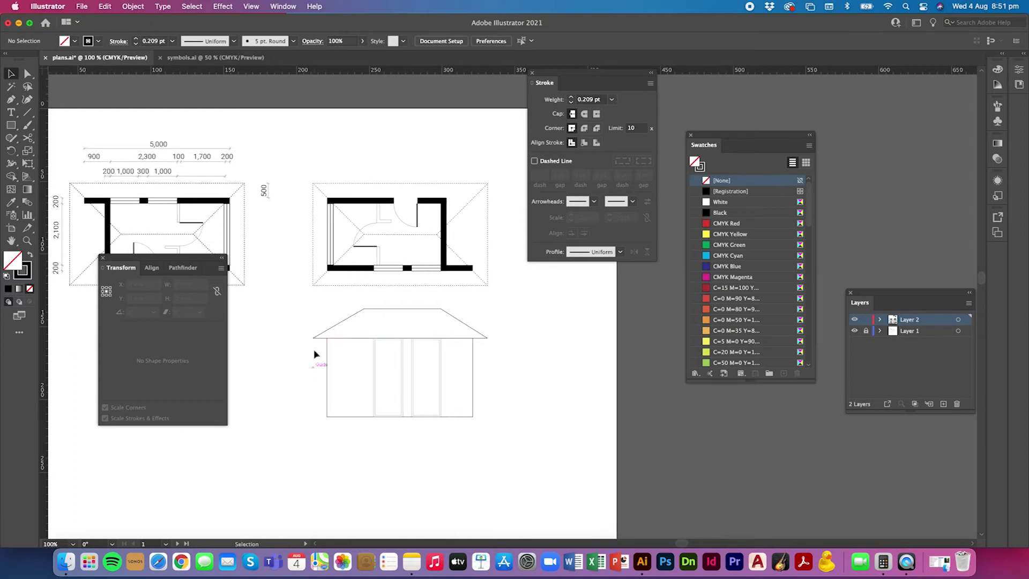
left_click_drag(311, 306, 499, 395)
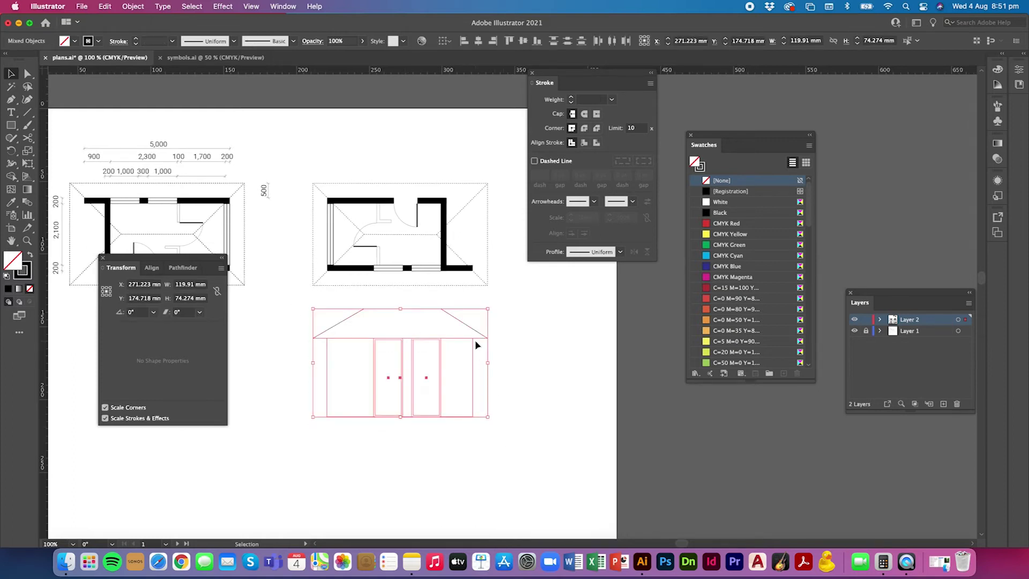
left_click_drag(474, 343, 303, 340)
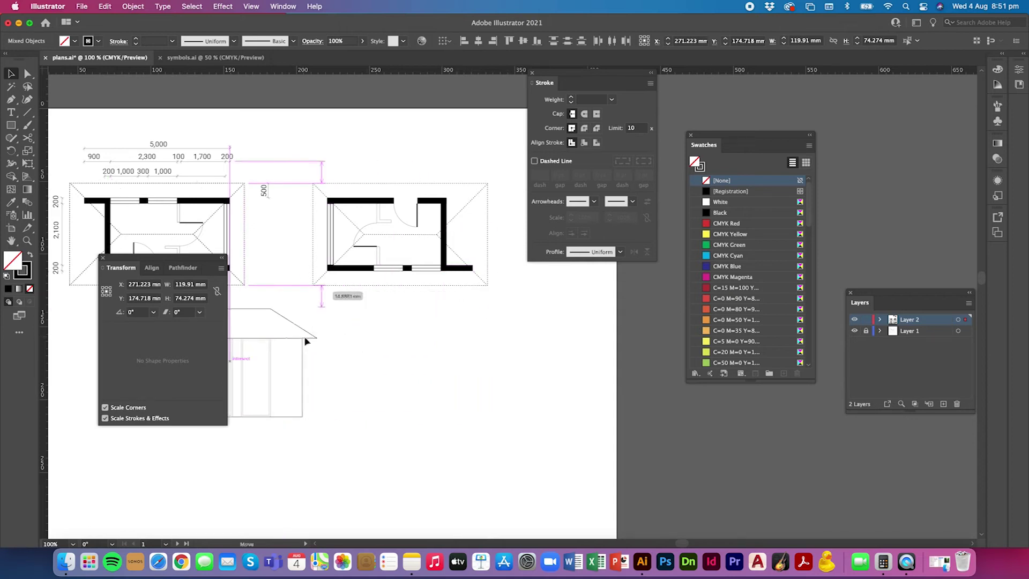
left_click(372, 363)
- Rotate the undimensioned floor plan 90° clockwise
left_click_drag(298, 147, 506, 297)
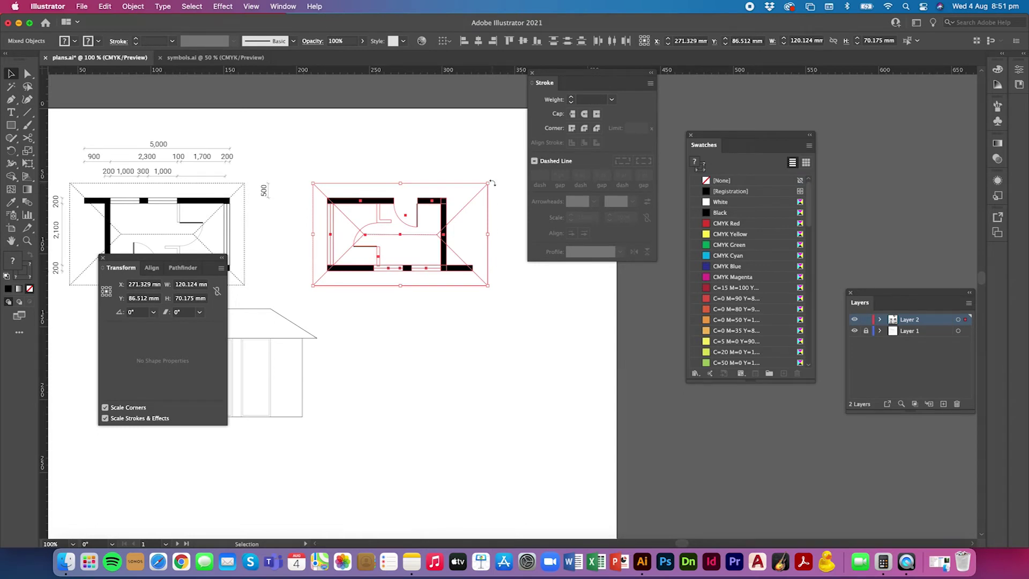
left_click_drag(492, 184, 424, 234)
left_click(441, 327)
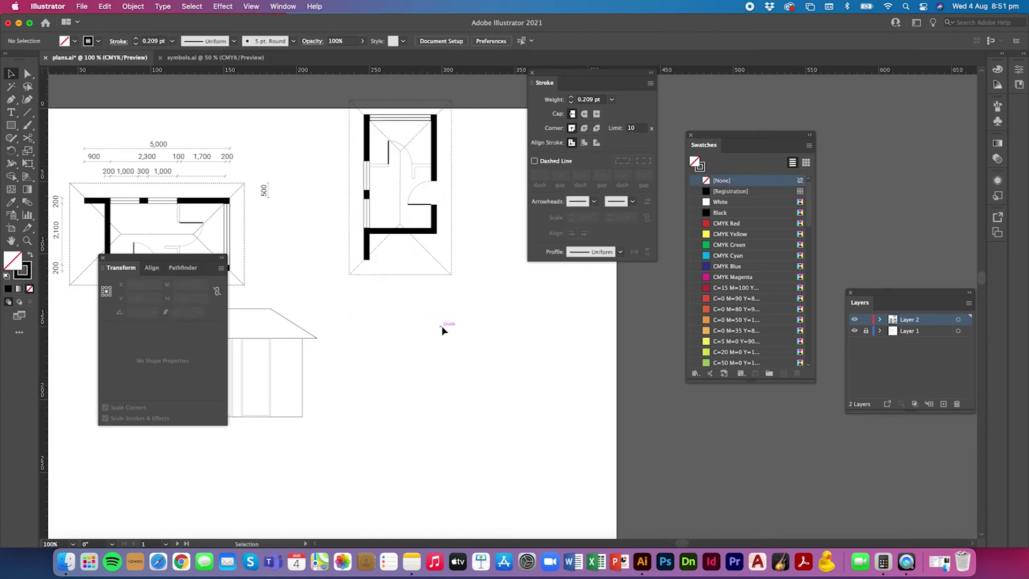
- Show the guides and clear all of them from the document
key("super+semicolon")
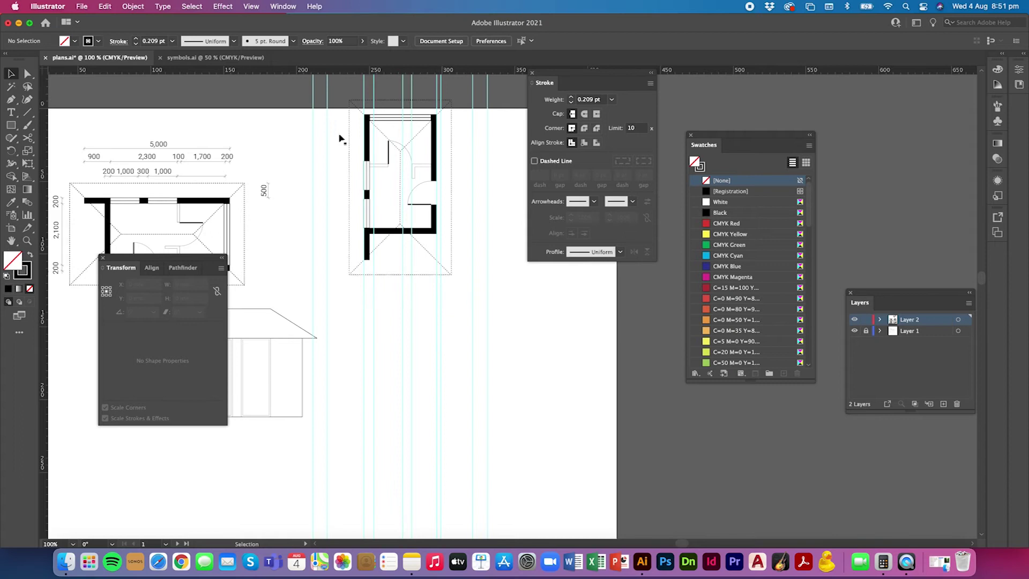
left_click(280, 7)
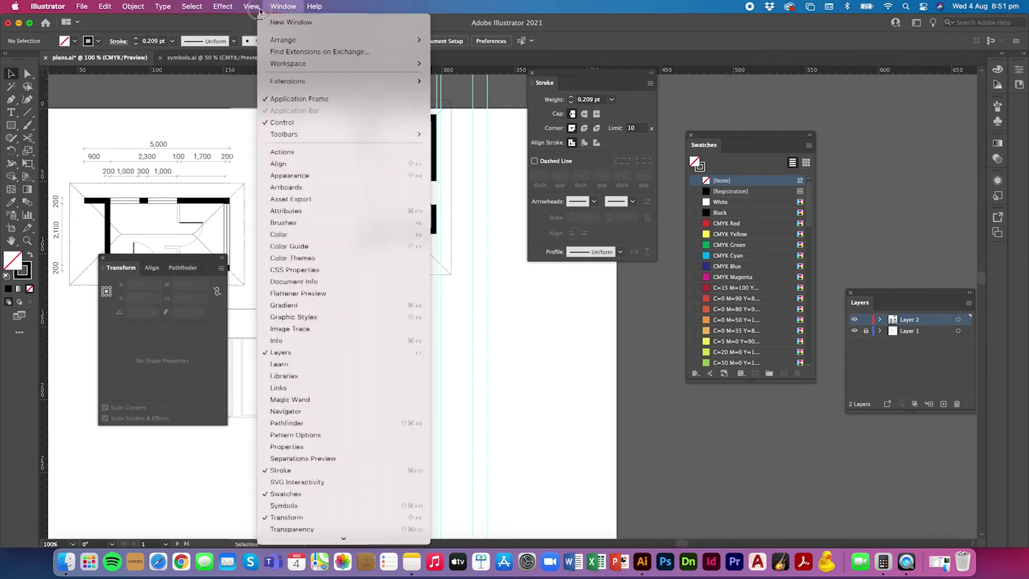
mouse_move(250, 6)
mouse_move(269, 476)
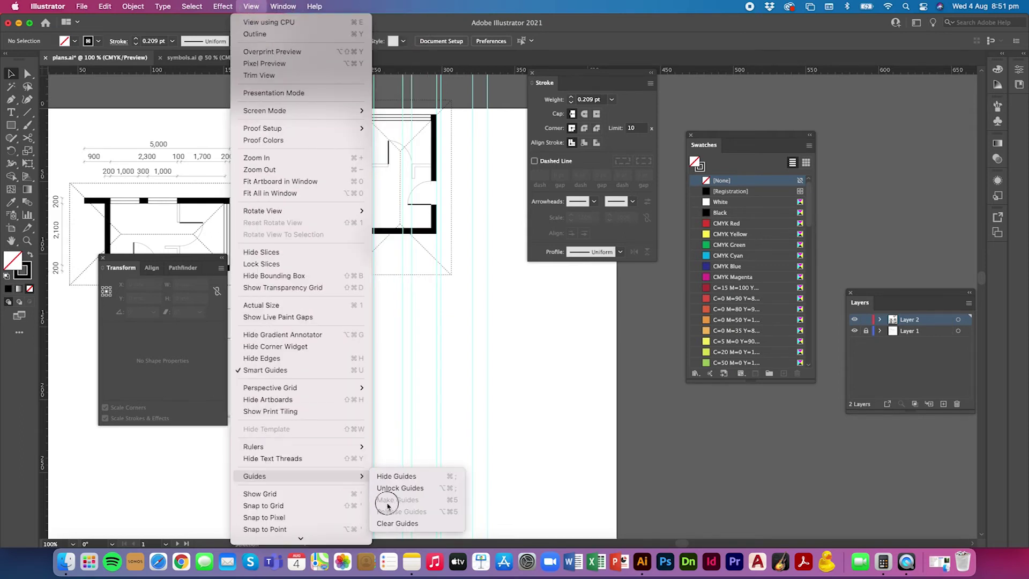
left_click(394, 526)
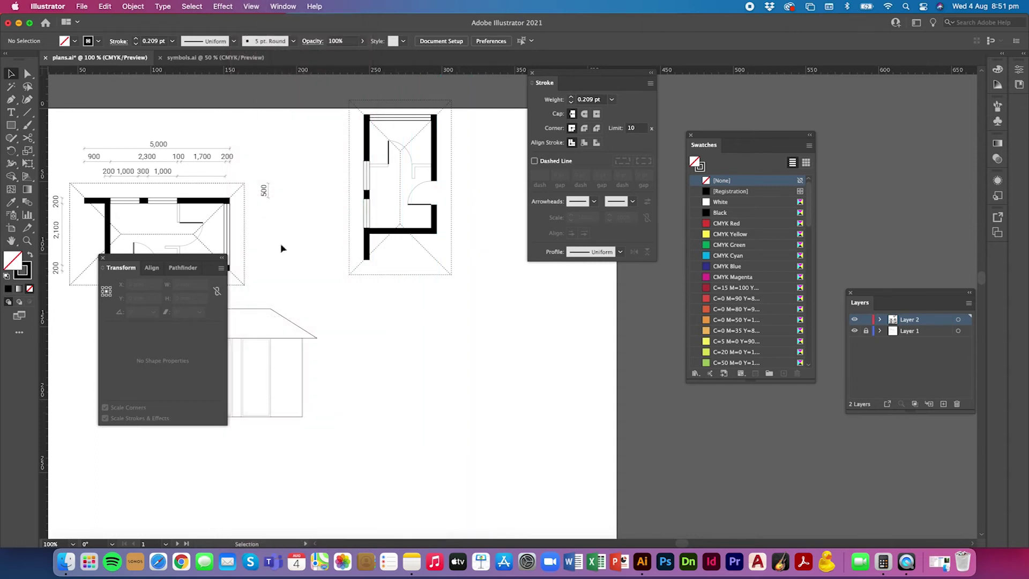
- Place vertical guides at the roof edges and wall faces of the rotated floor plan
key("super+equal")
key("super+equal")
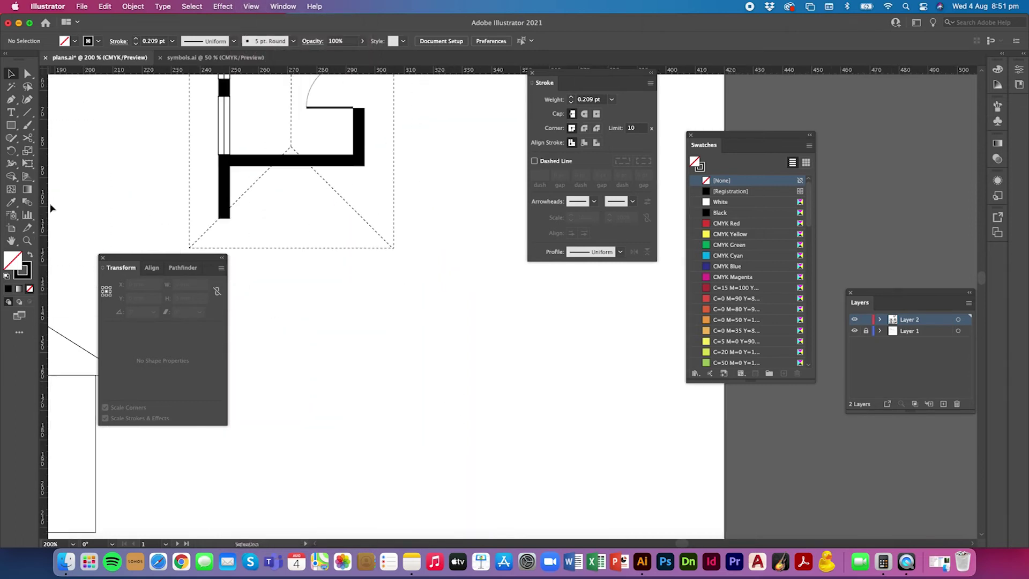
left_click_drag(46, 218, 265, 252)
left_click_drag(44, 237, 297, 225)
left_click_drag(44, 226, 305, 224)
left_click_drag(46, 236, 443, 169)
left_click_drag(48, 230, 469, 247)
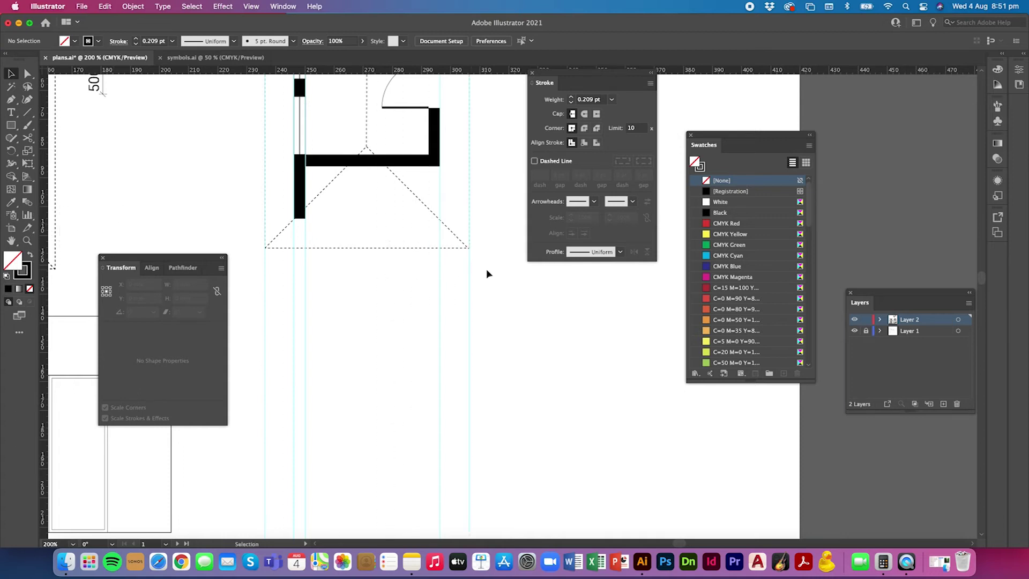
- Copy the first elevation's wall rectangle beneath the rotated plan and fit it between the outer wall guides, about 50 mm wide
key("super+minus")
key("super+minus")
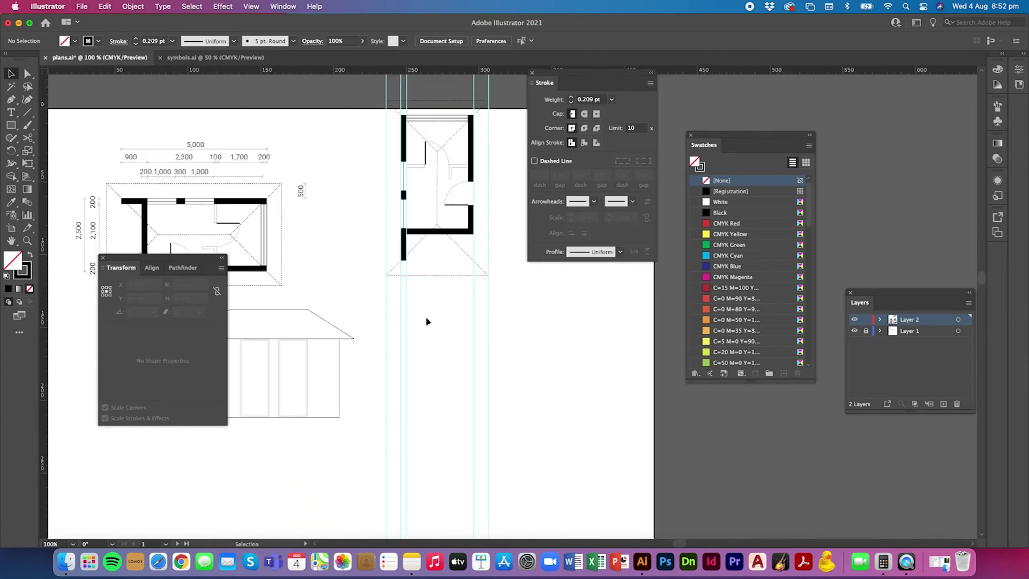
left_click_drag(340, 365, 474, 366)
left_click_drag(328, 380, 401, 379)
left_click(425, 423)
- Draw a vertical line the full height of the second elevation's wall along the inner wall guide
left_click(28, 115)
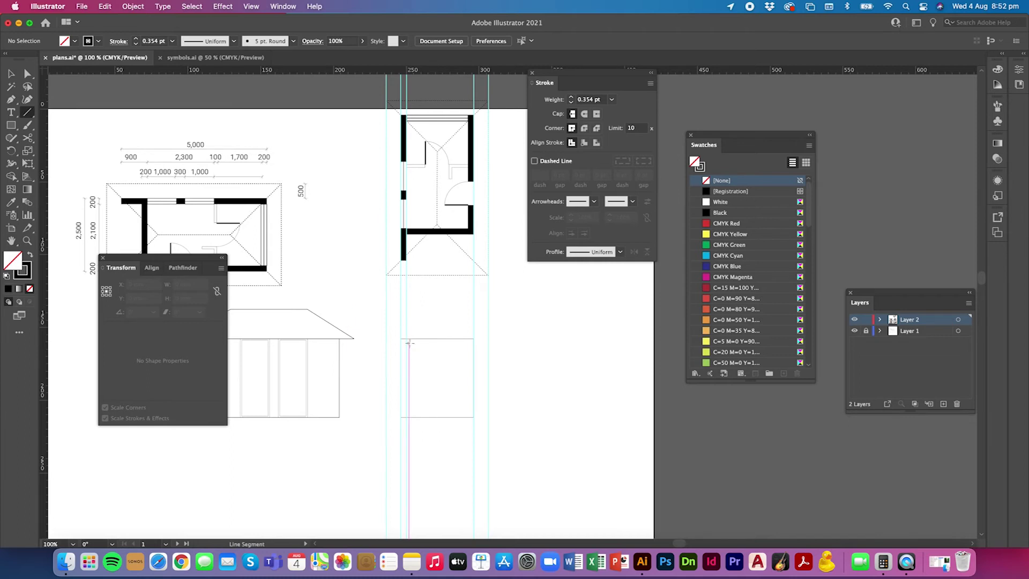
left_click_drag(406, 339, 407, 416)
key("v")
left_click(414, 428)
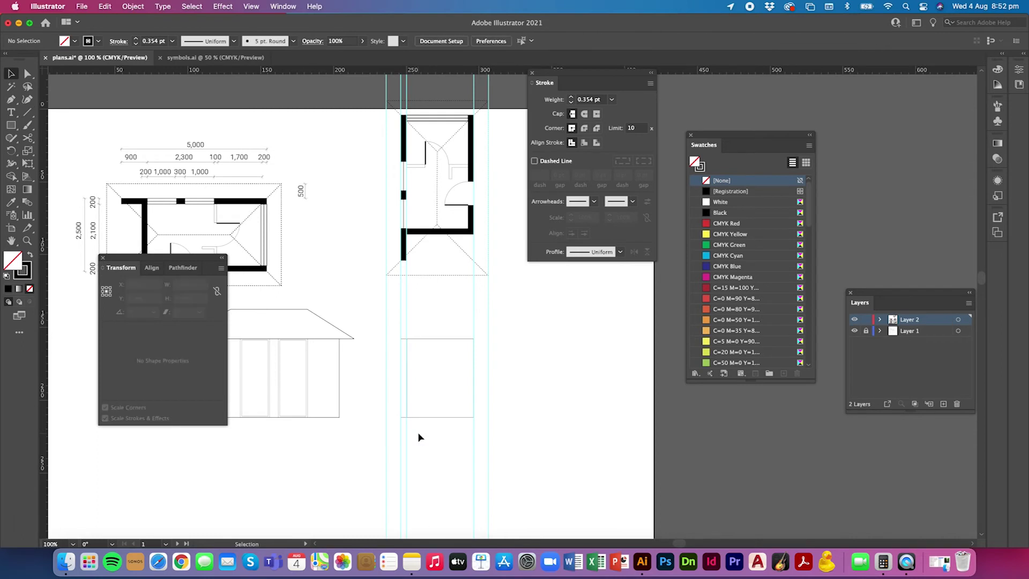
- Place horizontal guides at the first elevation's eaves and ridge, and a vertical guide through the centre of the new wall rectangle
left_click_drag(361, 71, 355, 340)
left_click_drag(354, 74, 307, 309)
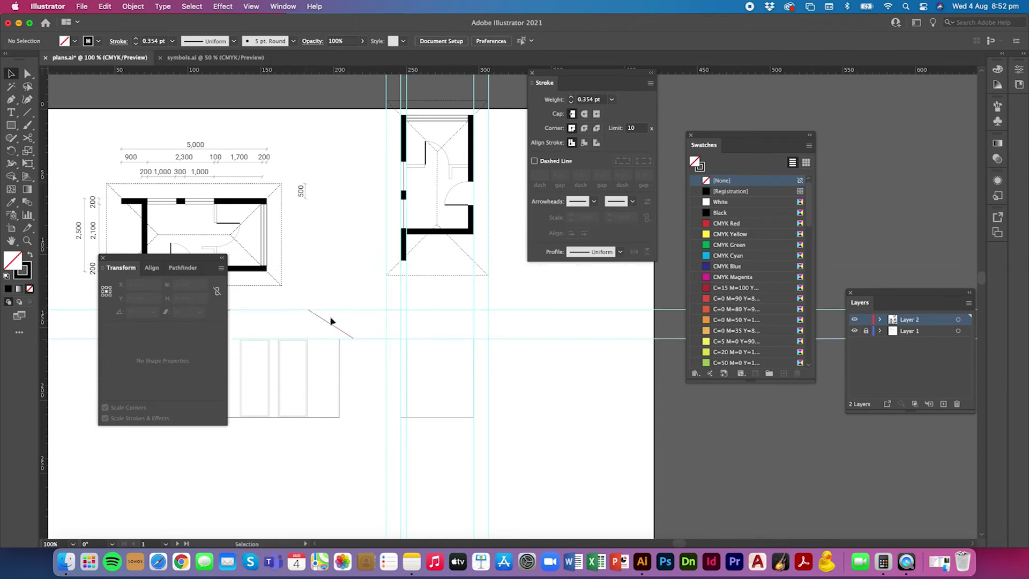
left_click(445, 421)
left_click_drag(46, 296, 436, 379)
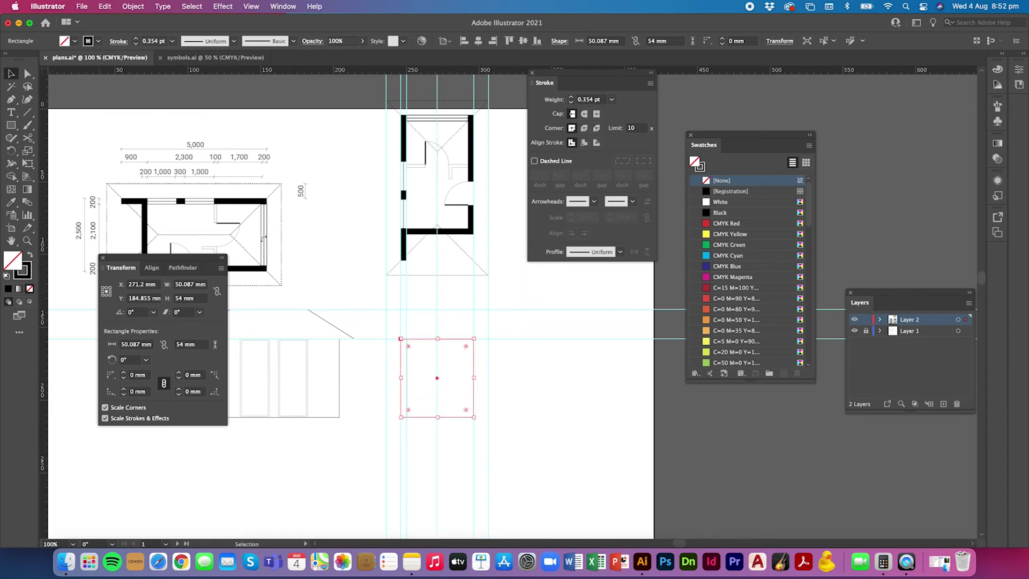
- Draw the second elevation's roof slopes from eave to ridge to eave with the Pen tool, about 72 mm wide, and hide the guides
left_click(11, 99)
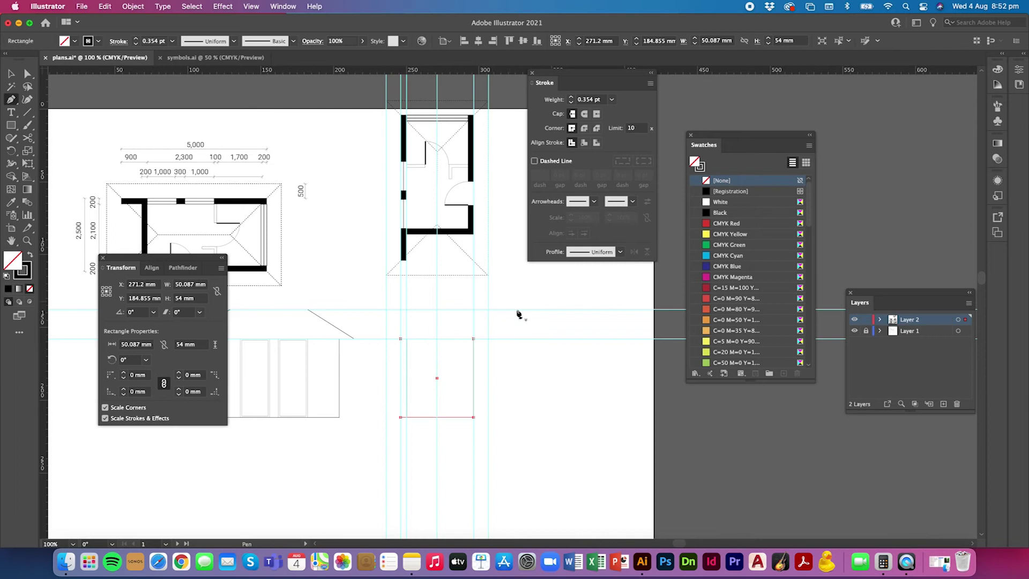
left_click(487, 338)
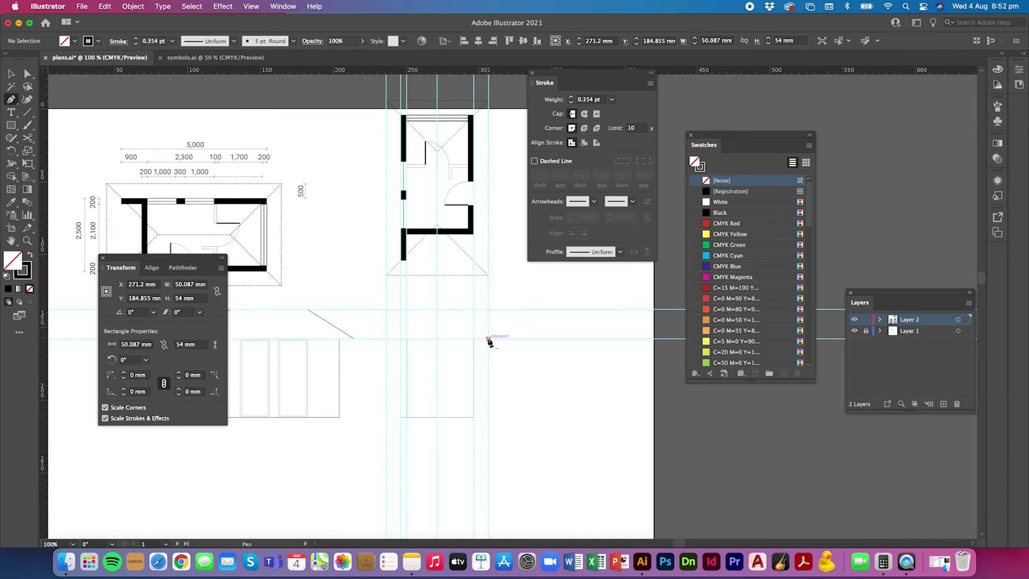
left_click(384, 339)
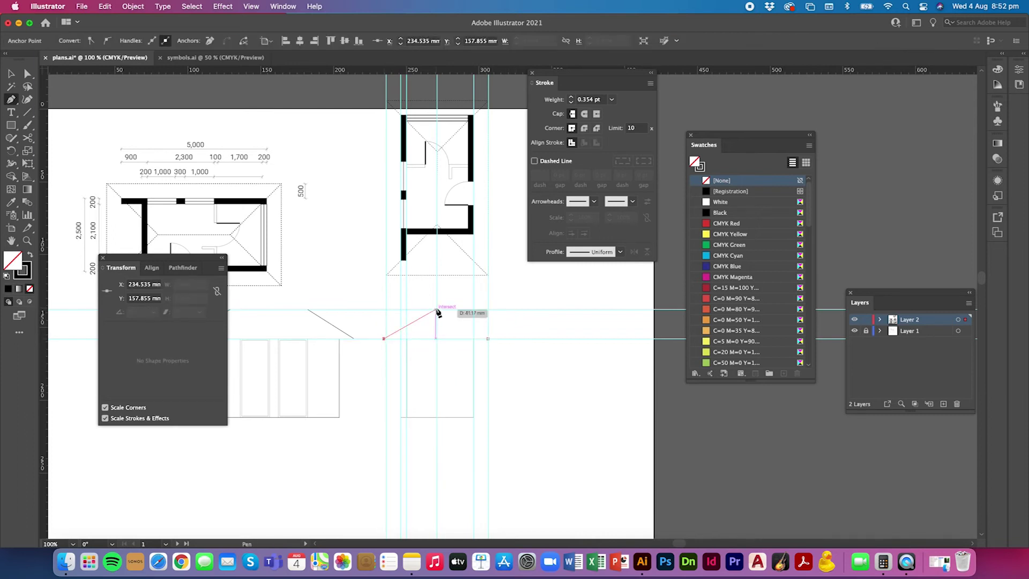
left_click(437, 310)
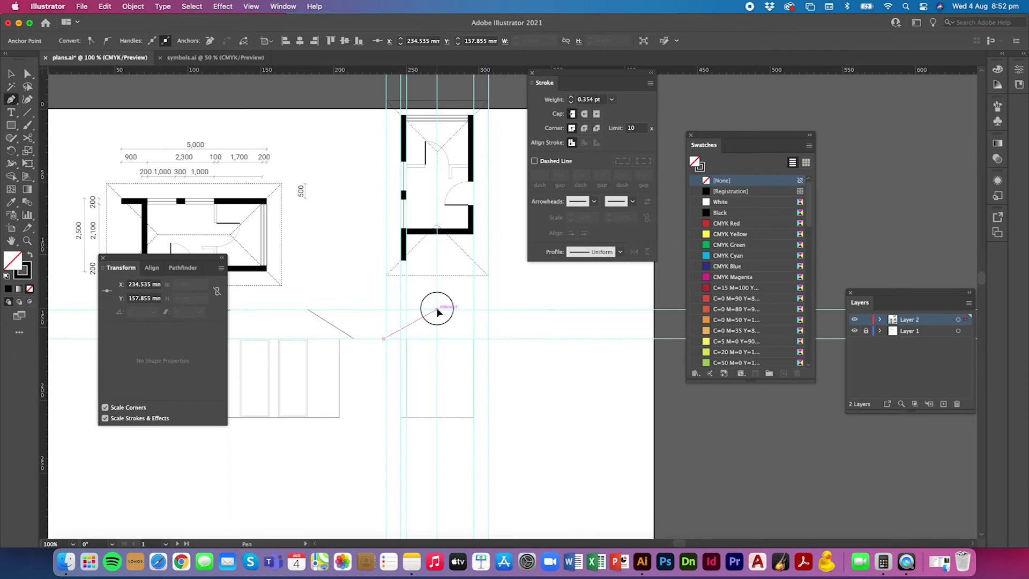
left_click(488, 338)
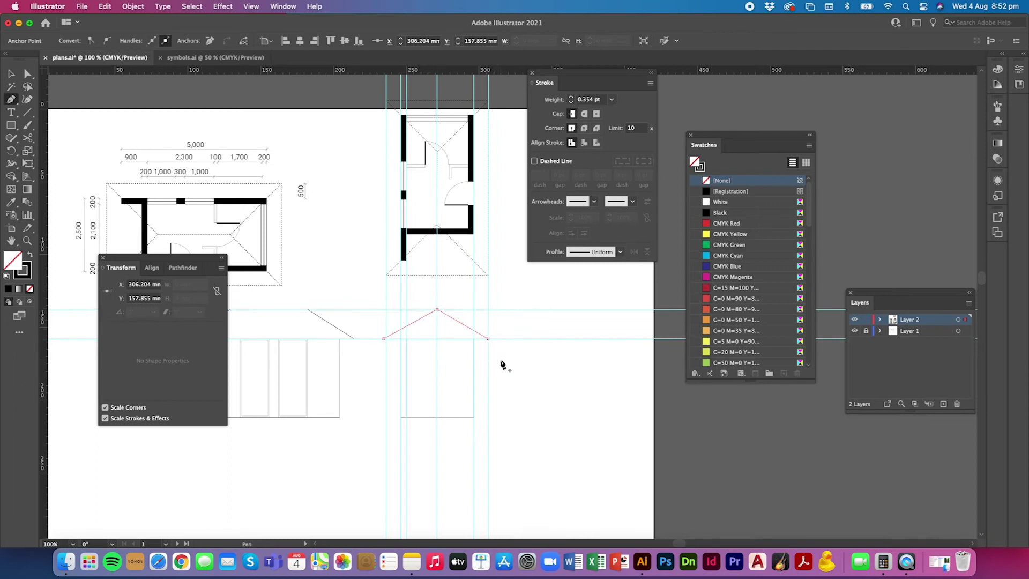
key("v")
key("super+semicolon")
left_click(492, 353)
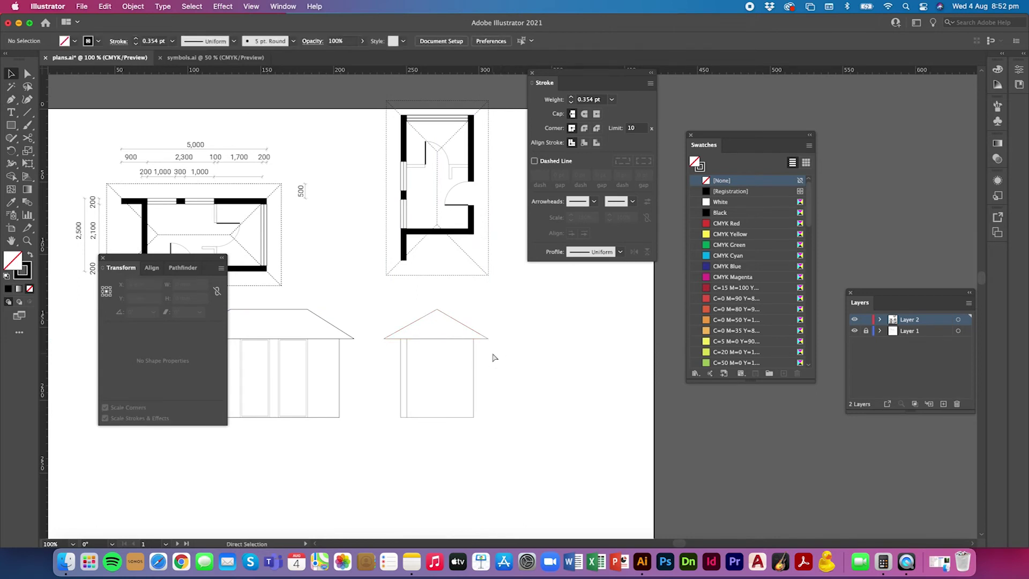
- Select the whole undimensioned floor plan and rotate it 90° counterclockwise
key("super+minus")
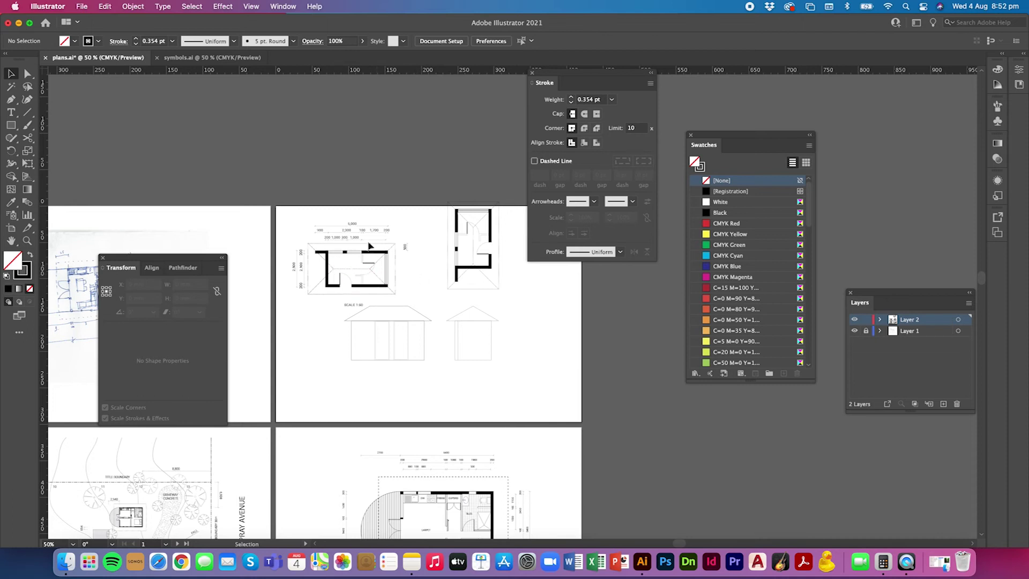
scroll(422, 283, "up", 1)
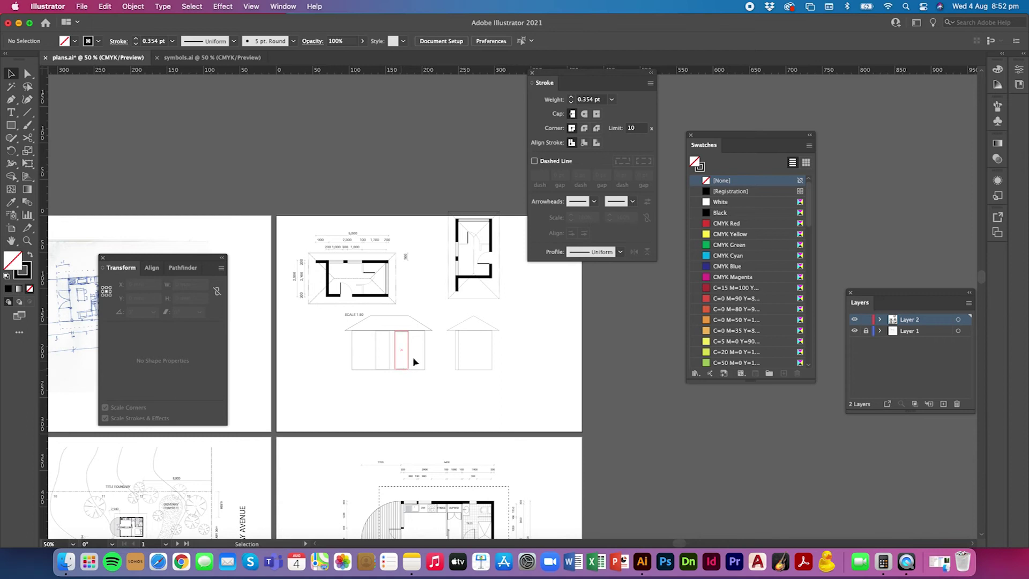
left_click(473, 264)
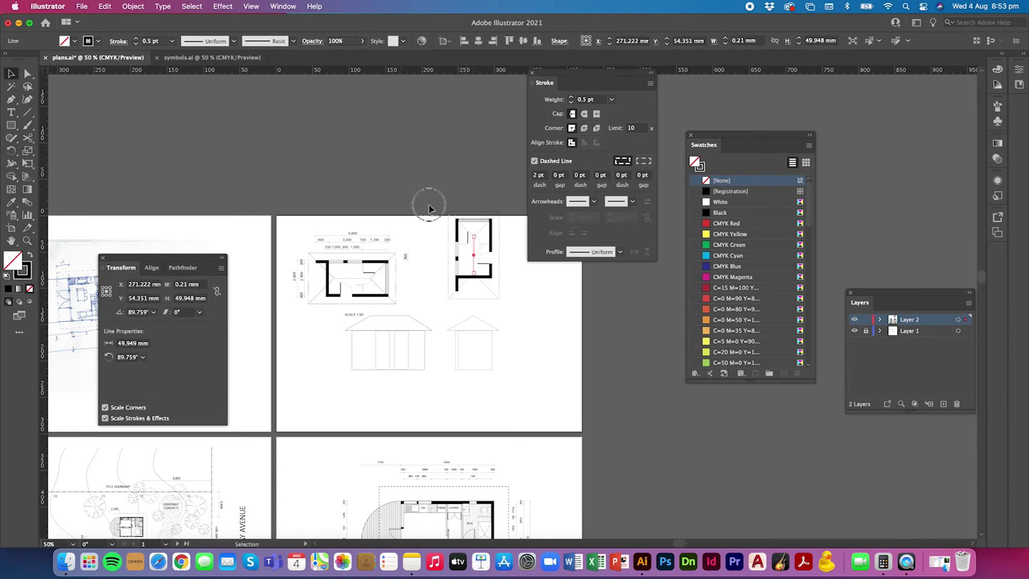
left_click_drag(524, 314, 499, 208)
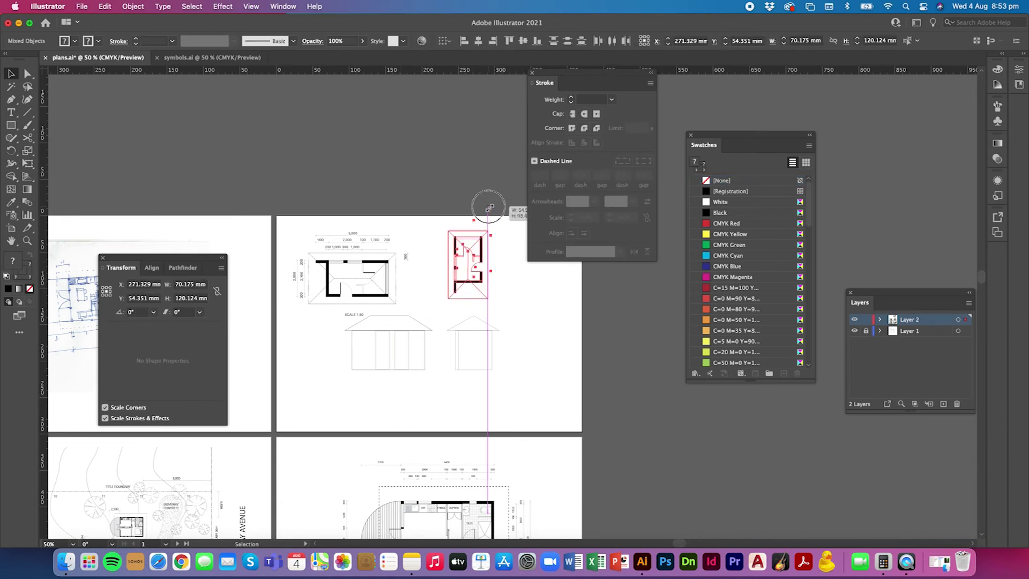
left_click_drag(506, 205, 435, 221)
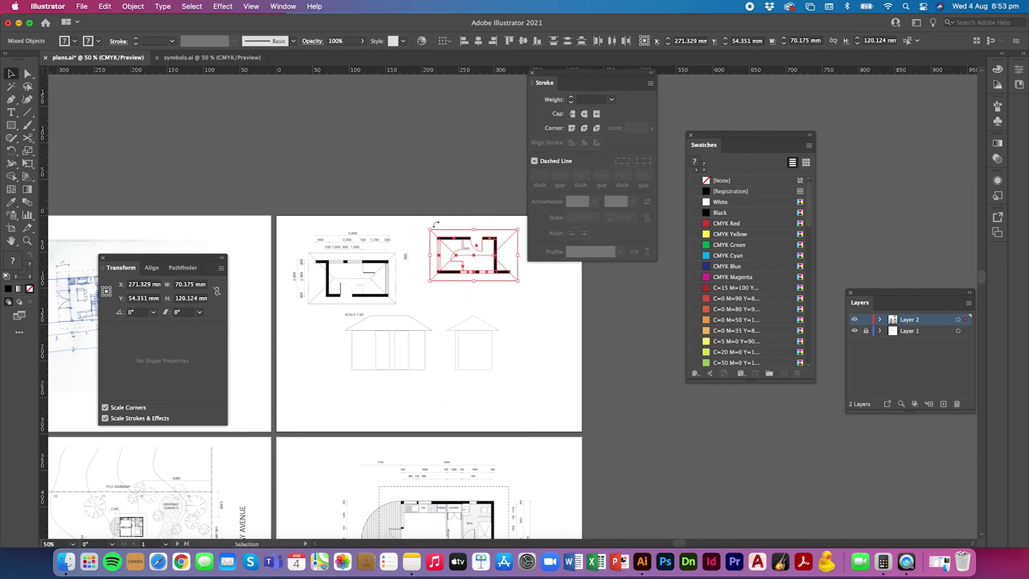
left_click(534, 324)
scroll(533, 319, "up", 1)
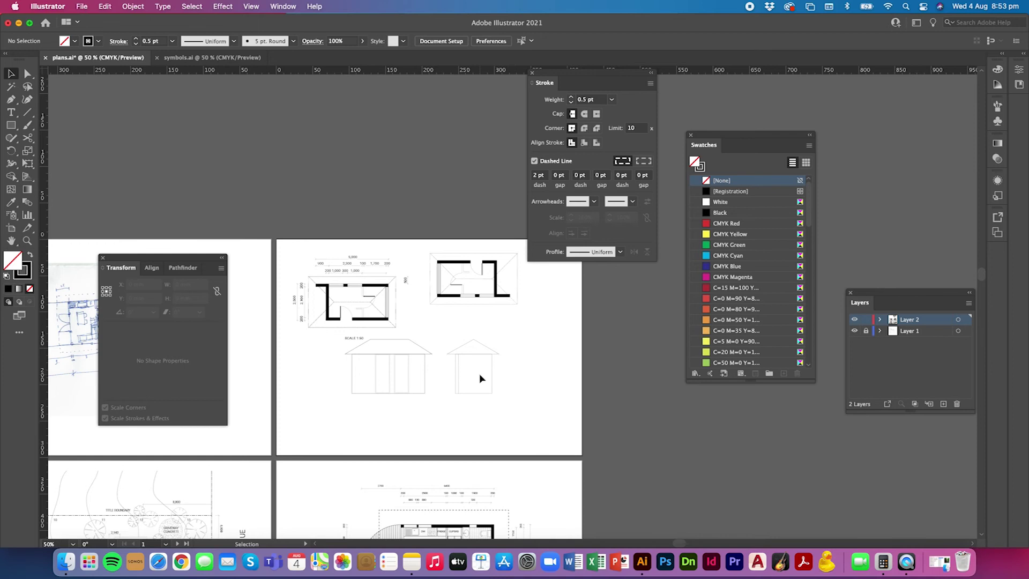
- Show the guides and place a vertical guide through the centre of the first elevation's left window
scroll(529, 374, "down", 3)
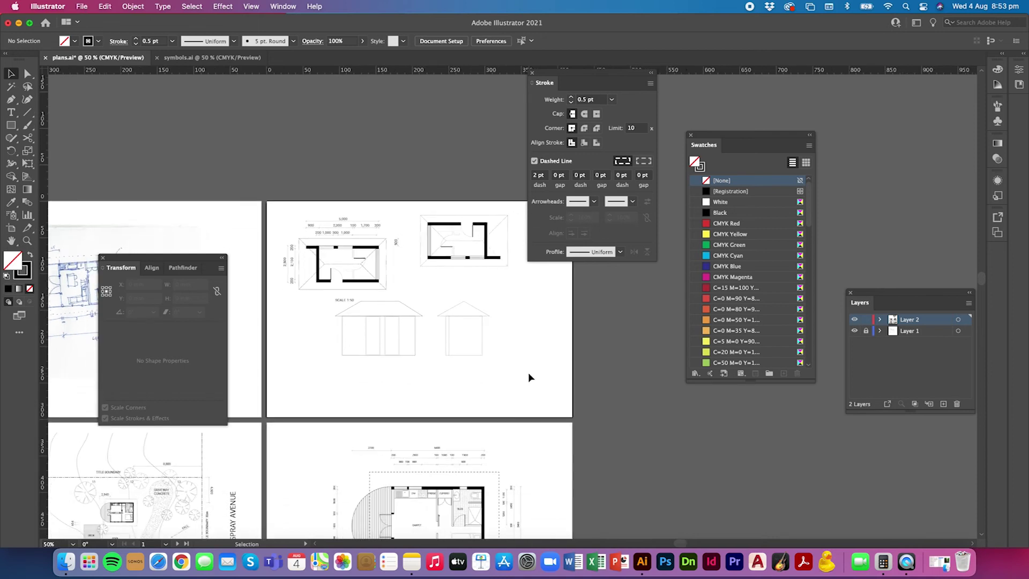
scroll(529, 374, "right", 1)
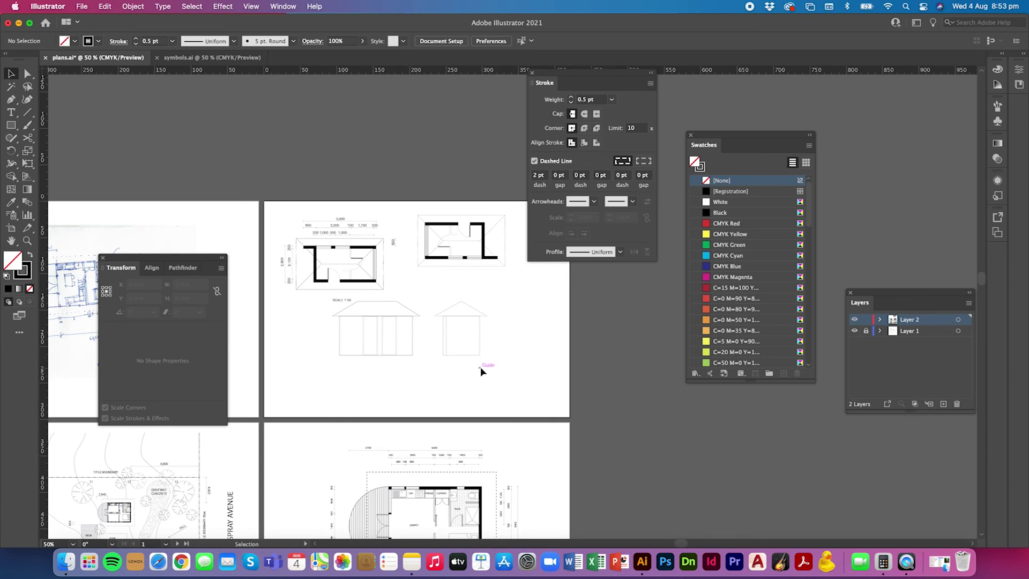
key("super+equal")
key("super+equal")
key("super+equal")
key("super+equal")
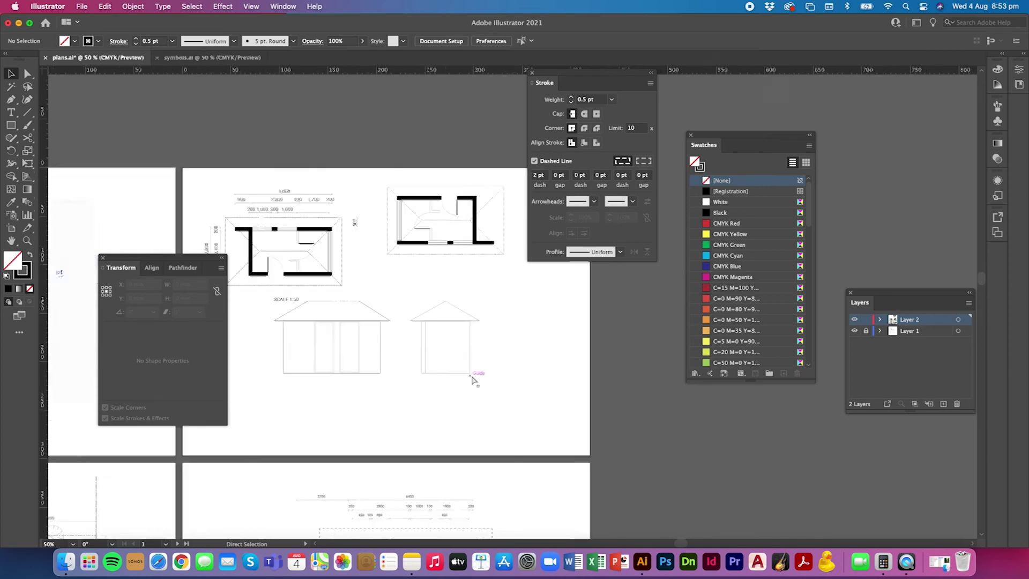
scroll(472, 380, "left", 10)
scroll(472, 380, "down", 5)
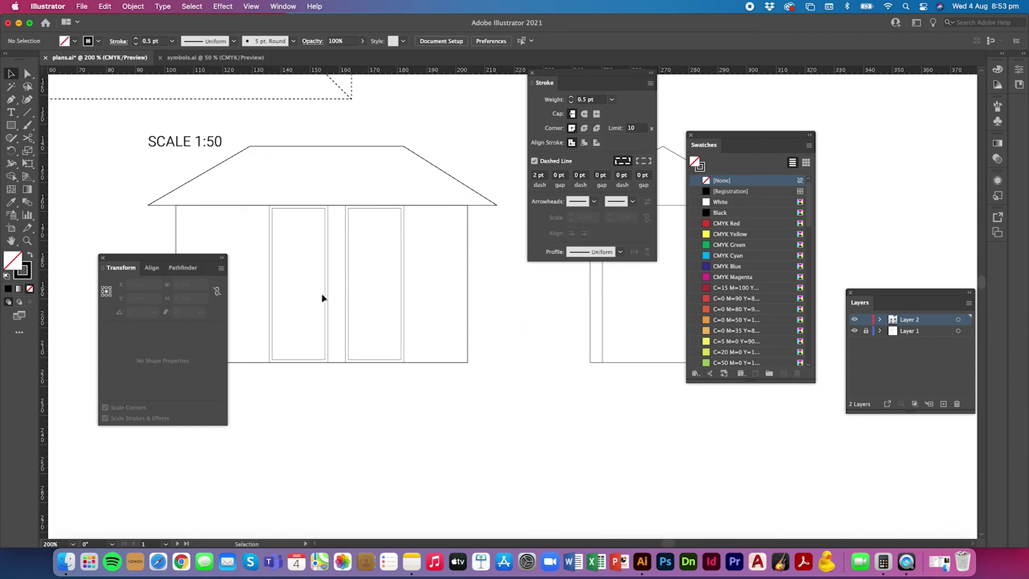
left_click(324, 297)
key("a")
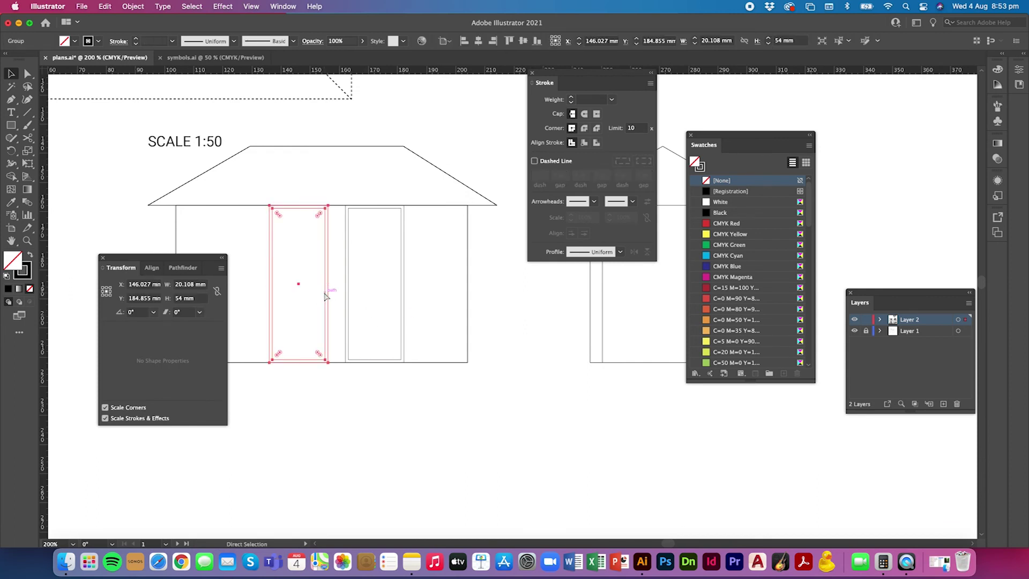
key("v")
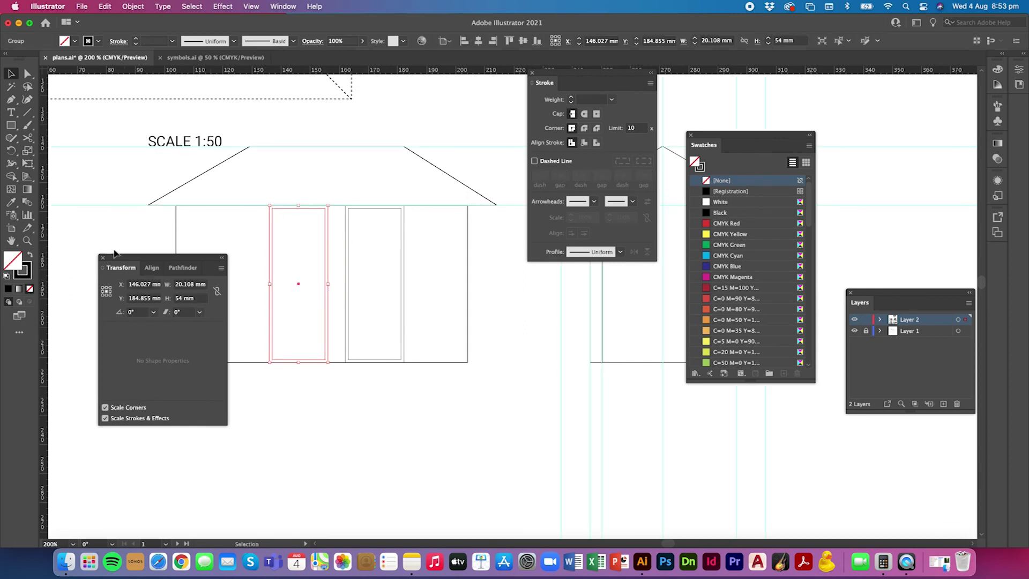
left_click_drag(52, 261, 299, 366)
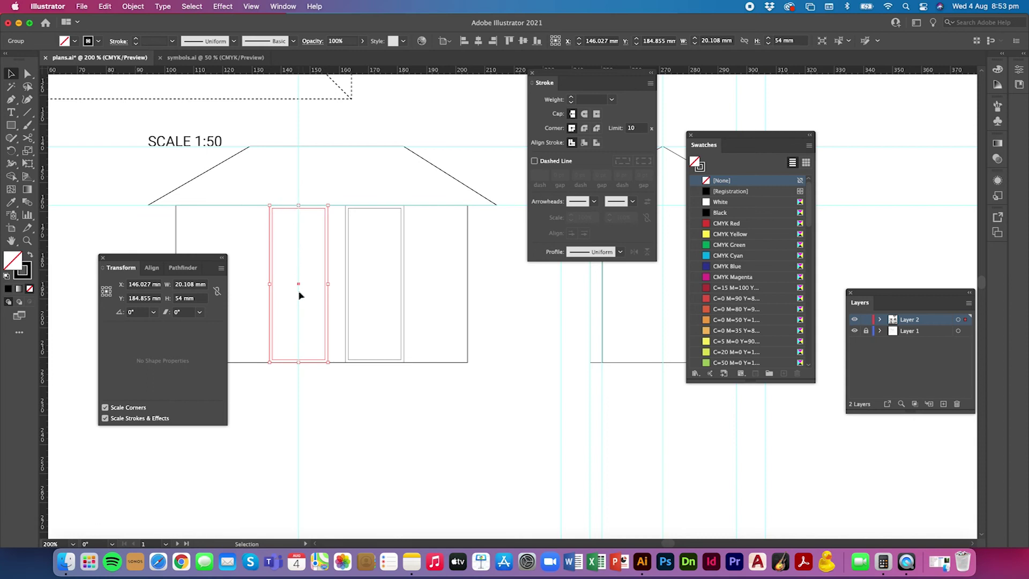
left_click(84, 145)
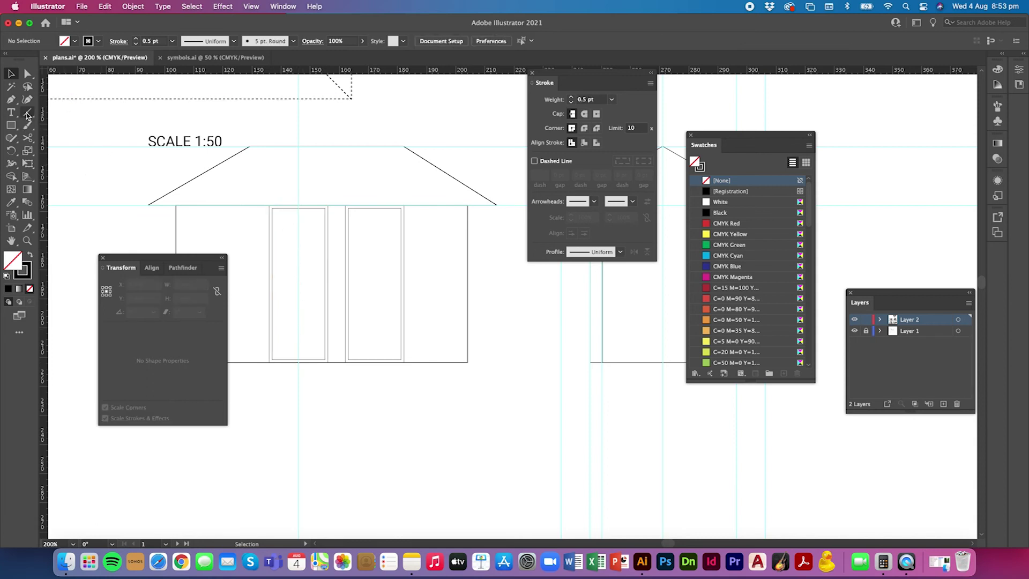
- Draw a V-shaped opening symbol from the left window's upper corners to the midpoint of its bottom edge with the Pen tool
left_click(11, 100)
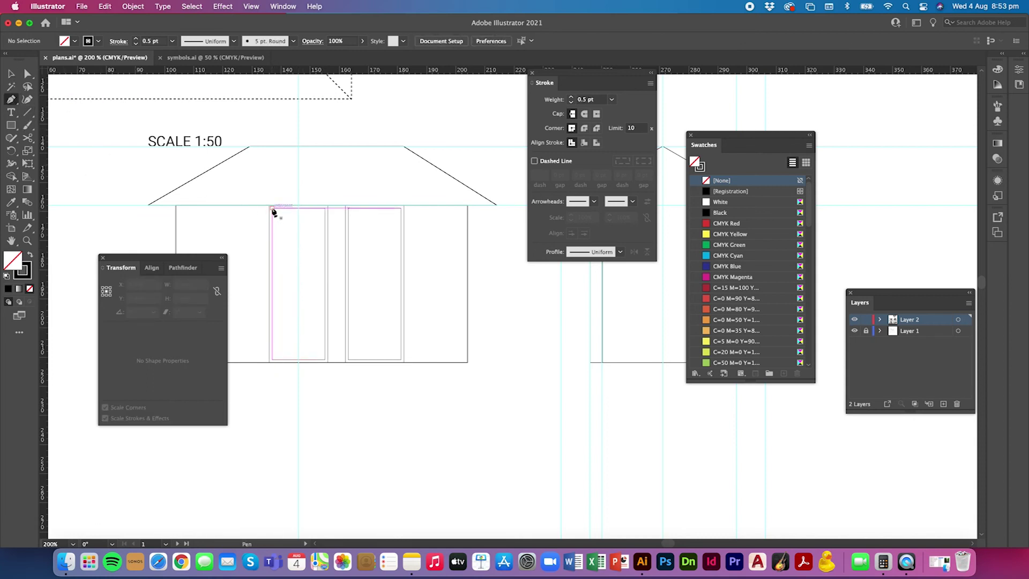
left_click(270, 206)
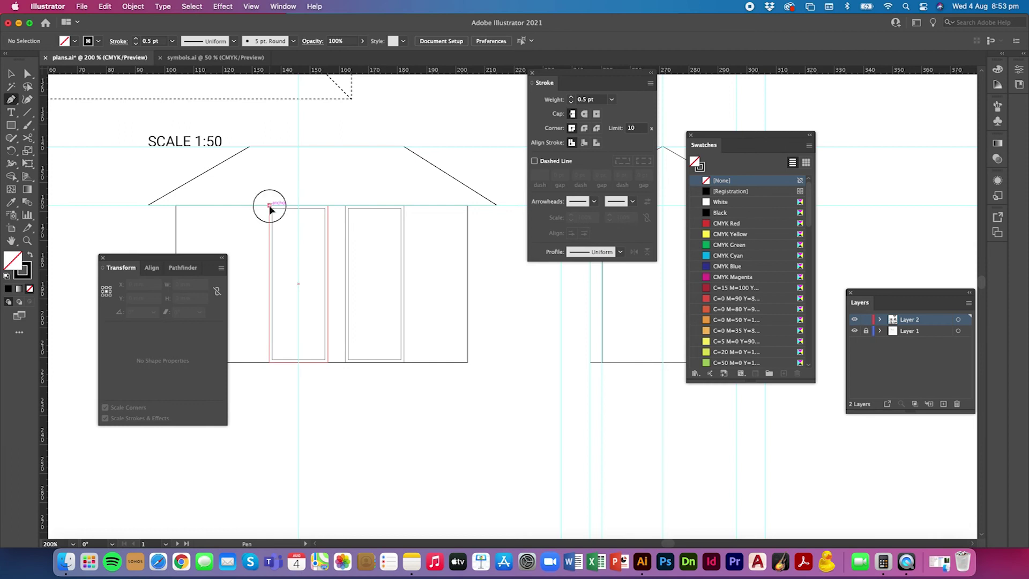
left_click(298, 362)
left_click(328, 205)
key("Escape")
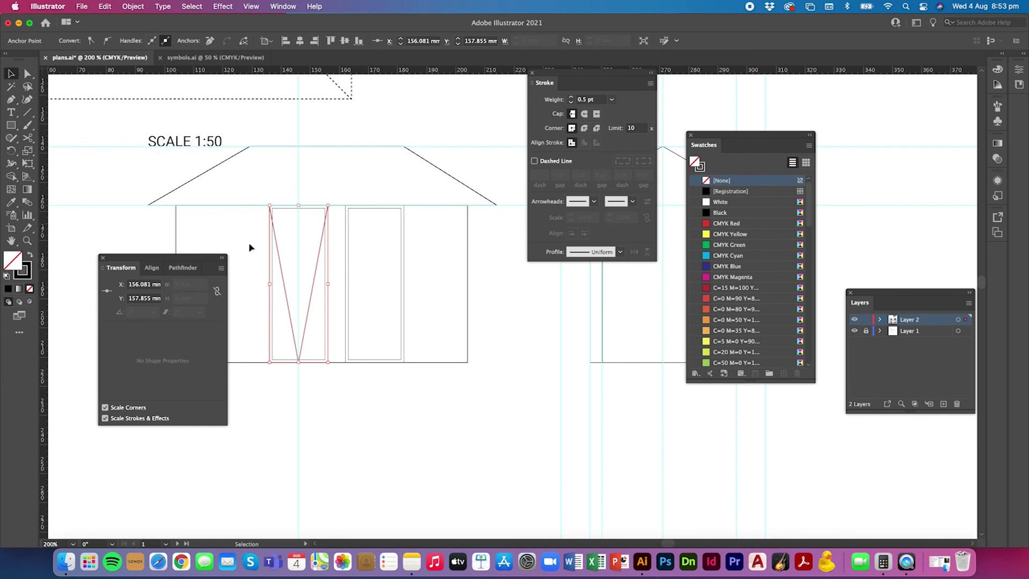
key("v")
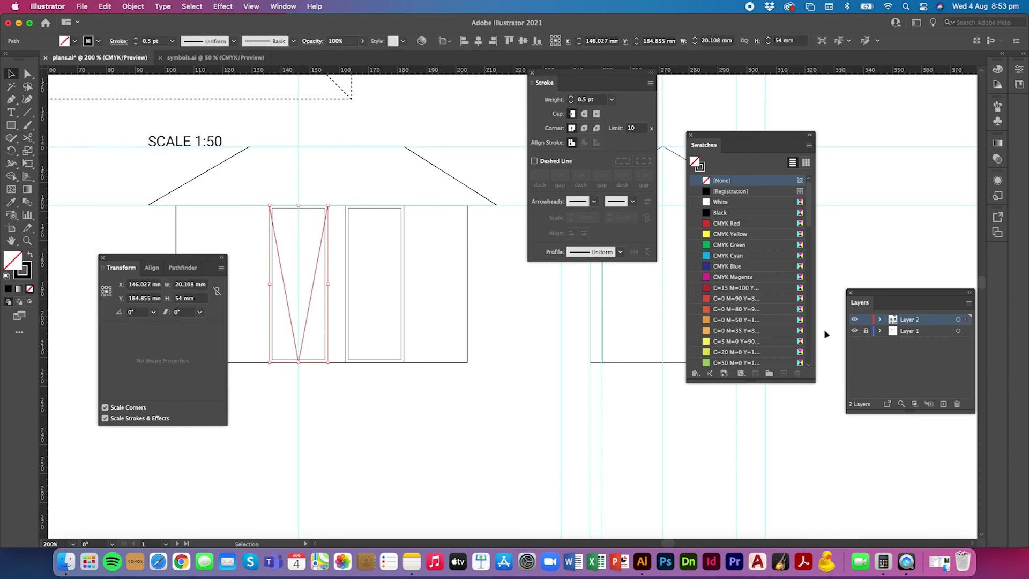
- Give the V-shaped opening symbol a 0.25 pt dashed stroke with 2 pt dashes
left_click(612, 100)
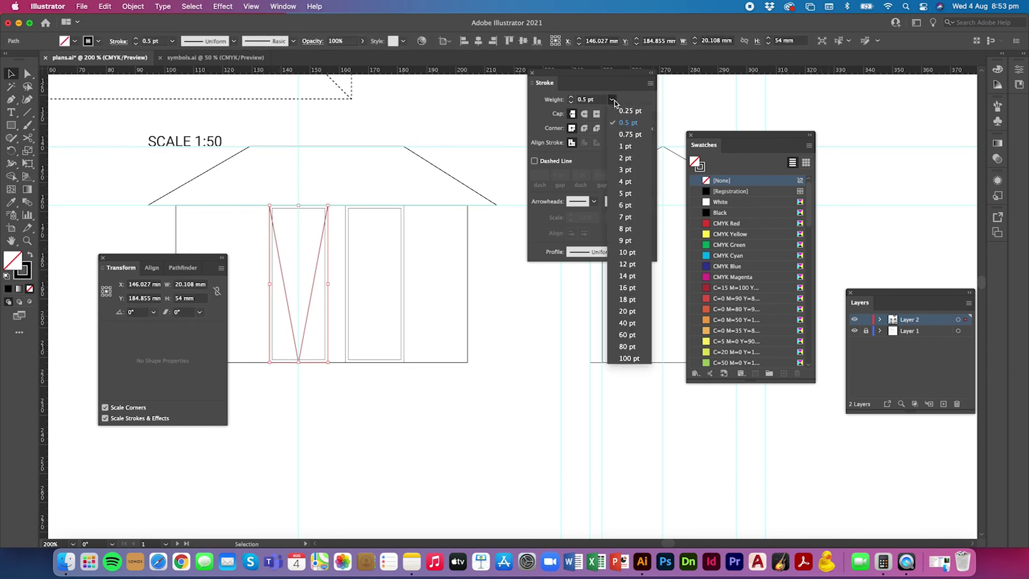
left_click(630, 111)
left_click(535, 161)
left_click(500, 290)
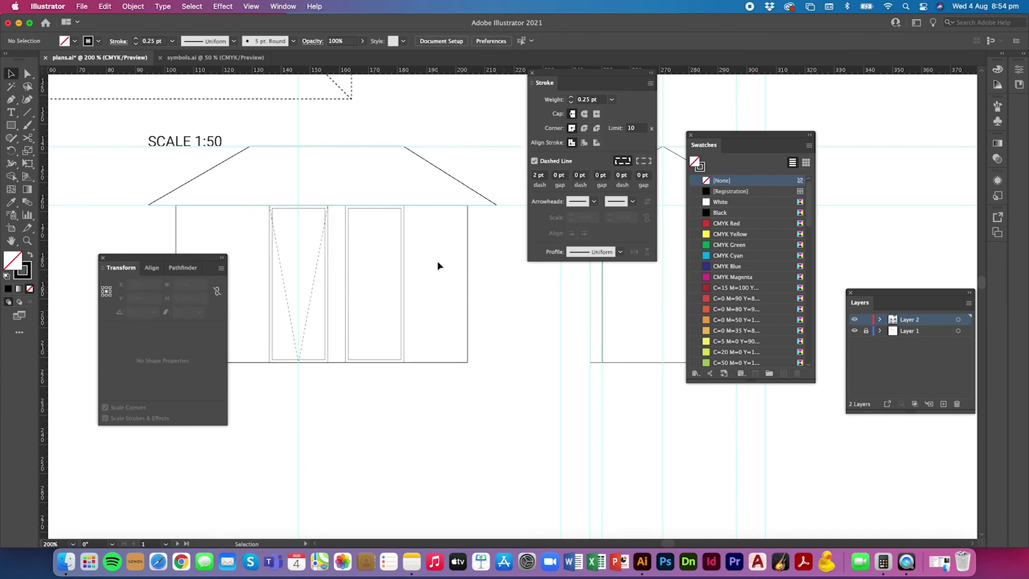
- Select the first elevation's right window and place a horizontal guide through its centre
left_click(403, 248)
left_click_drag(418, 69, 375, 284)
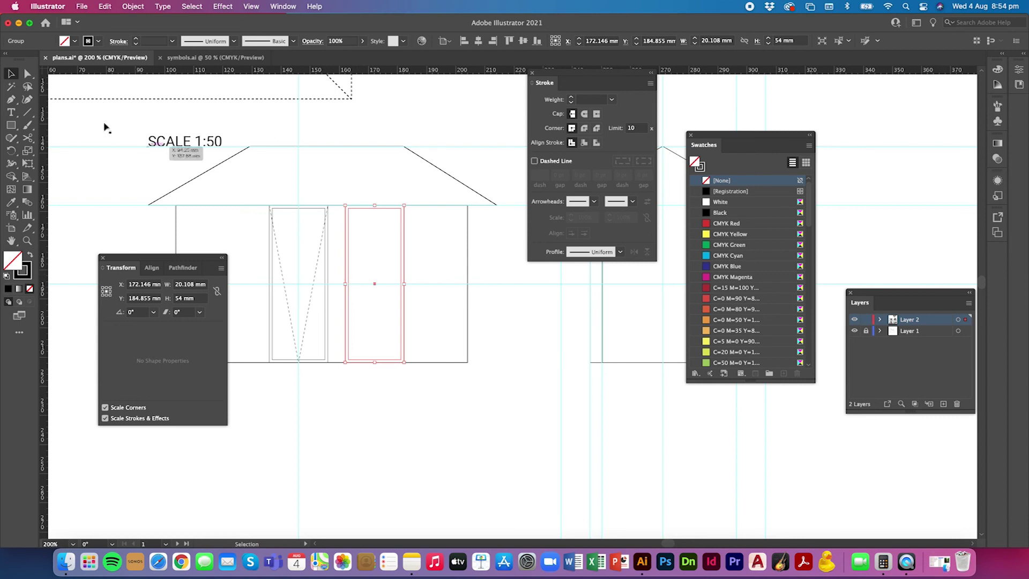
left_click(10, 99)
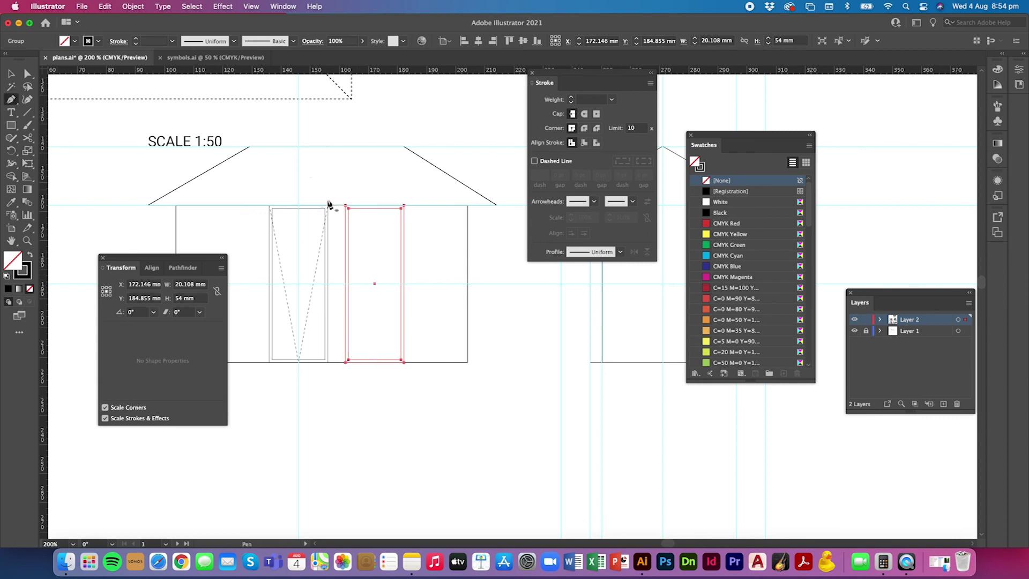
left_click(347, 207)
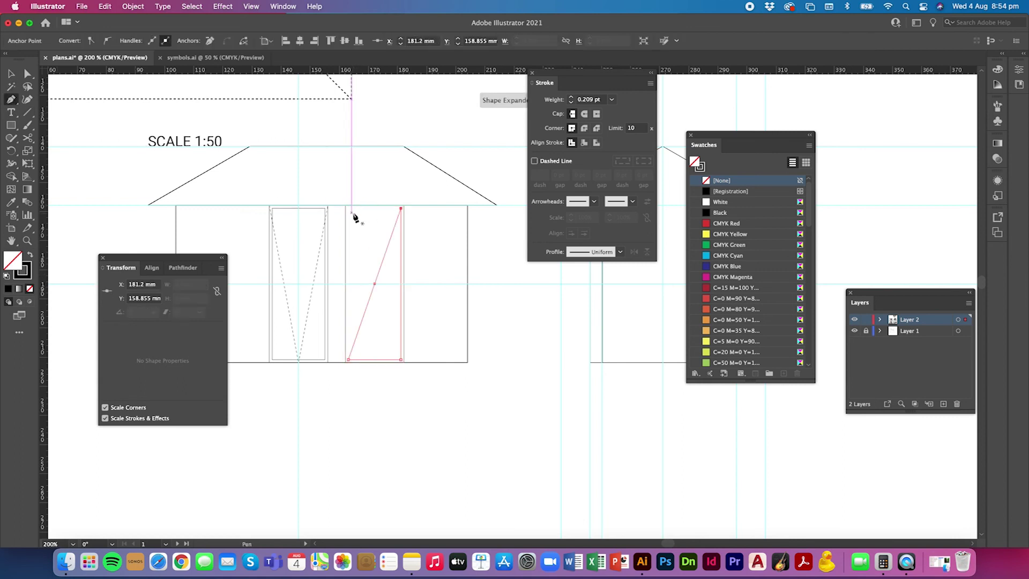
key("super+z")
key("v")
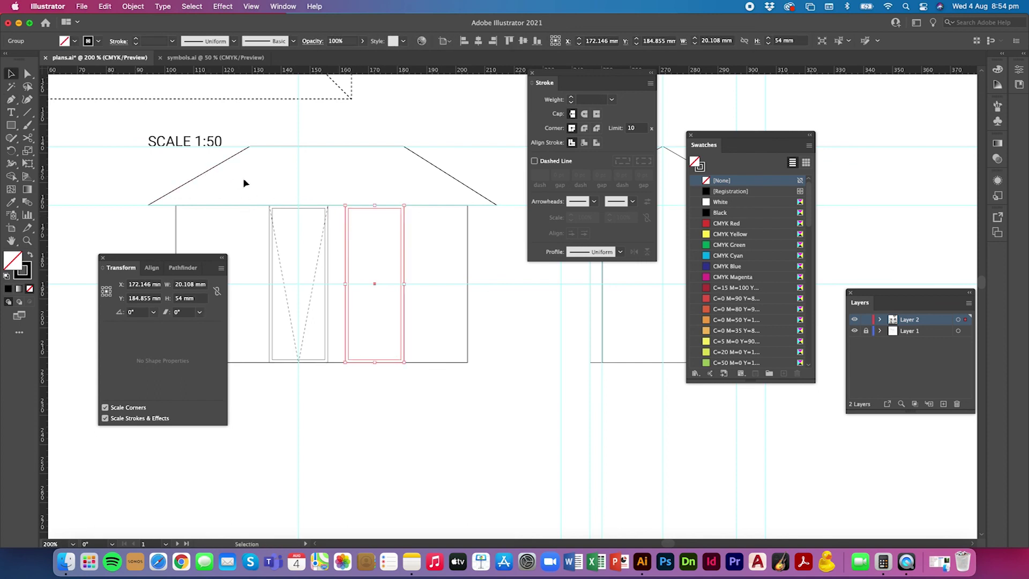
left_click(346, 194)
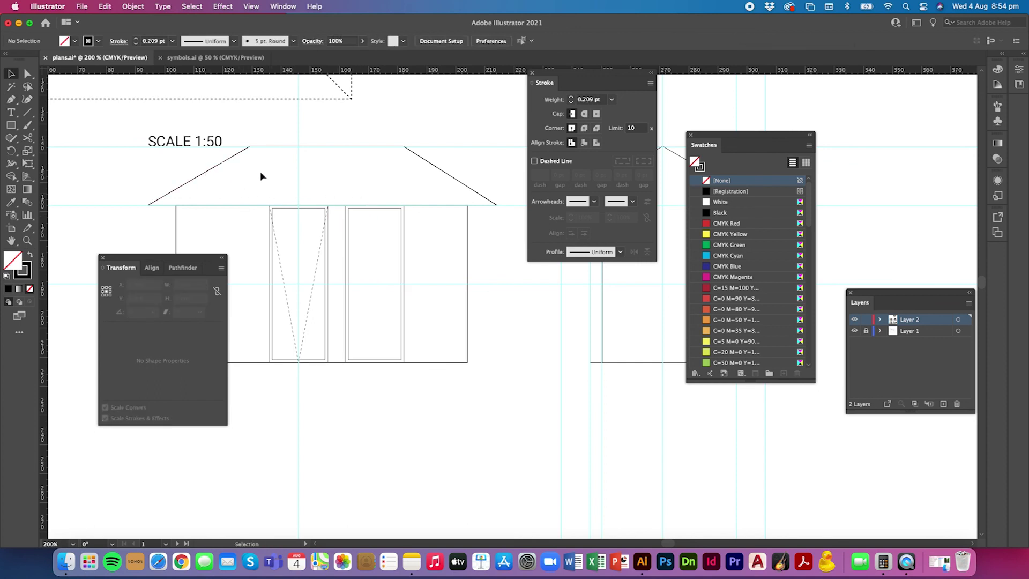
- Draw a sideways V-shaped opening symbol from the right window's left corners to the midpoint of its right edge with the Pen tool
left_click(11, 99)
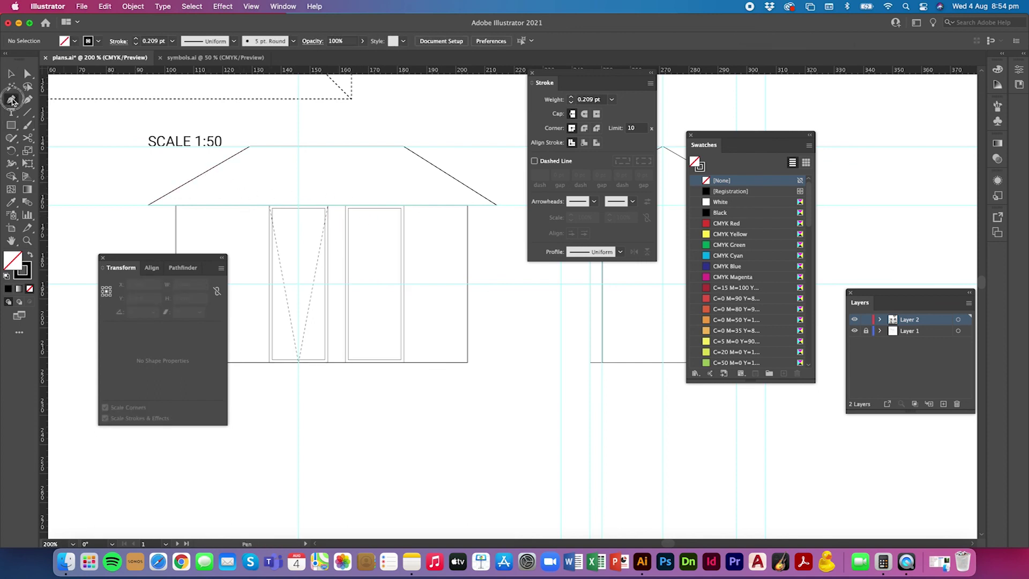
left_click(345, 206)
left_click(404, 283)
left_click(344, 363)
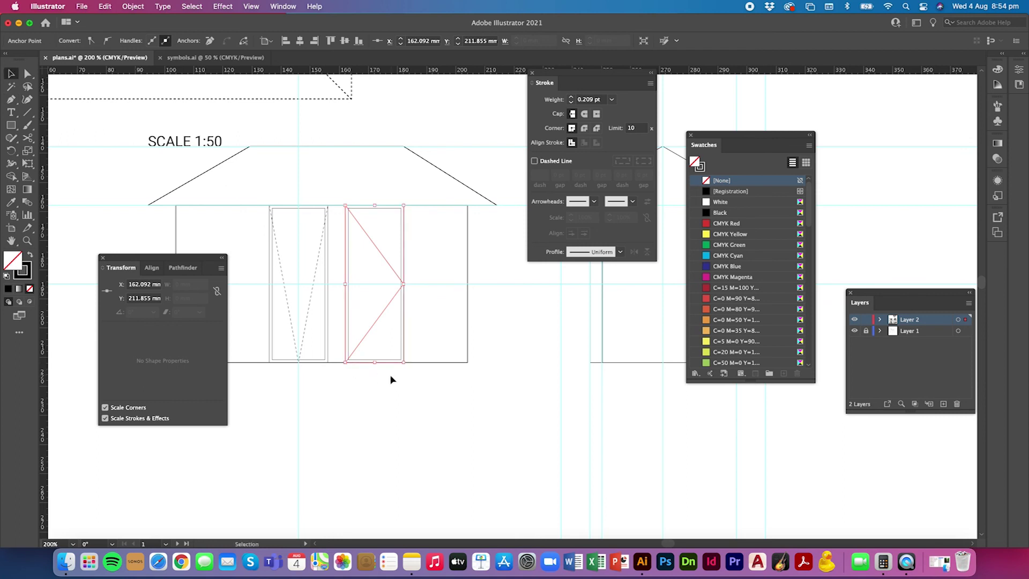
key("v")
- Give the right window's opening symbol a 0.25 pt dashed stroke with 2 pt dashes and deselect it
left_click(371, 330)
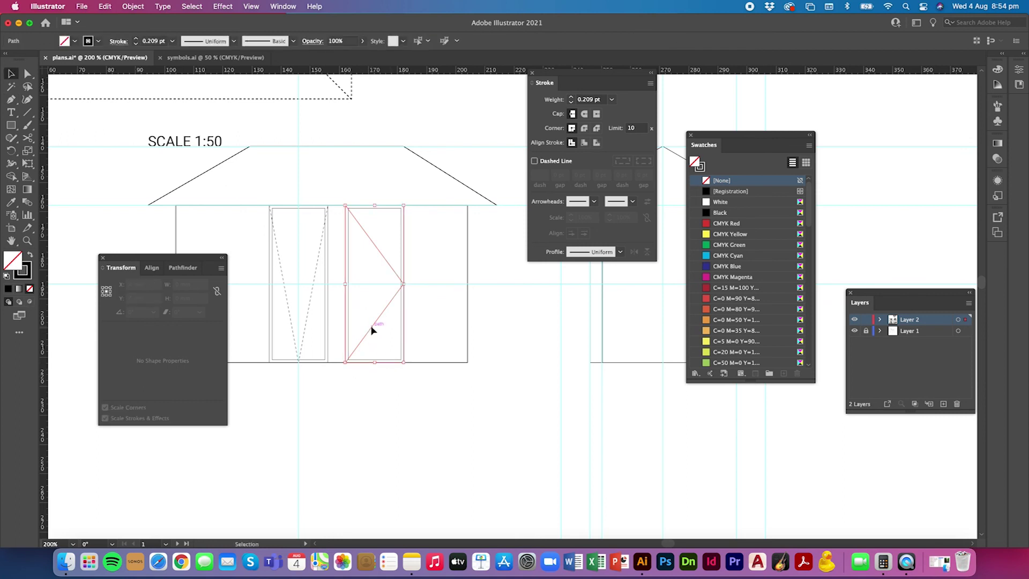
left_click(612, 99)
left_click(621, 107)
left_click(533, 161)
left_click(512, 274)
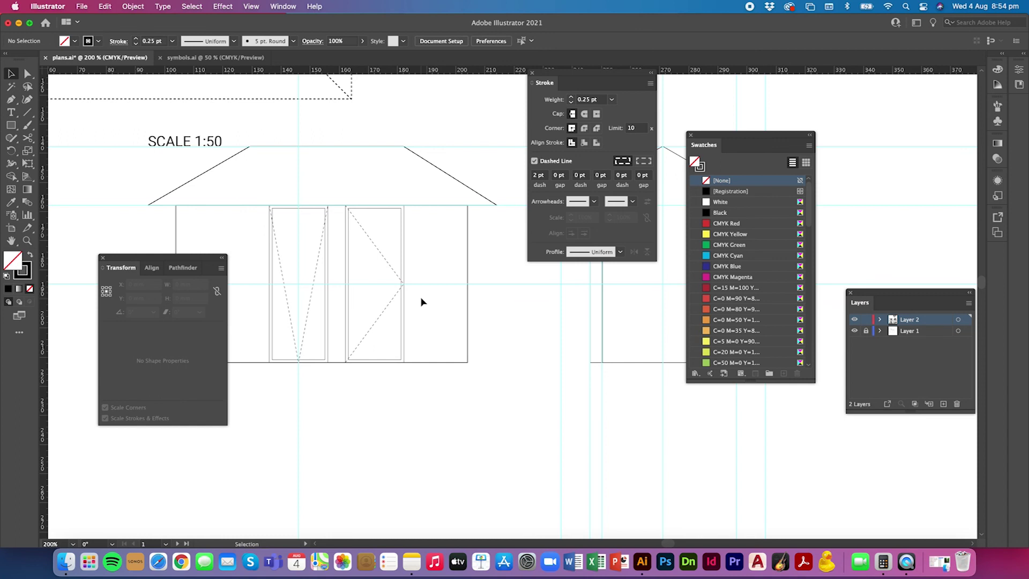
scroll(421, 302, "down", 5)
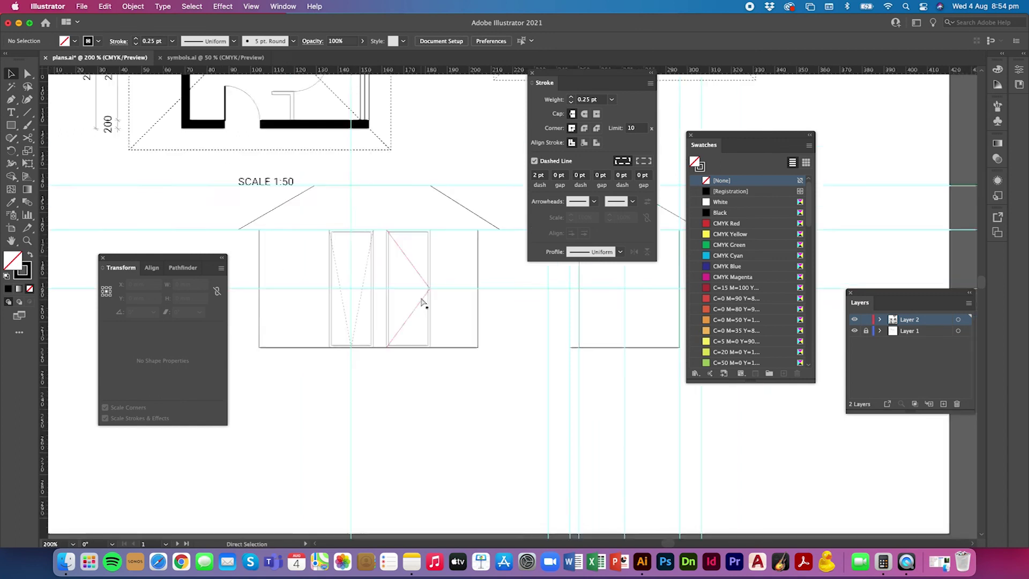
scroll(421, 302, "right", 2)
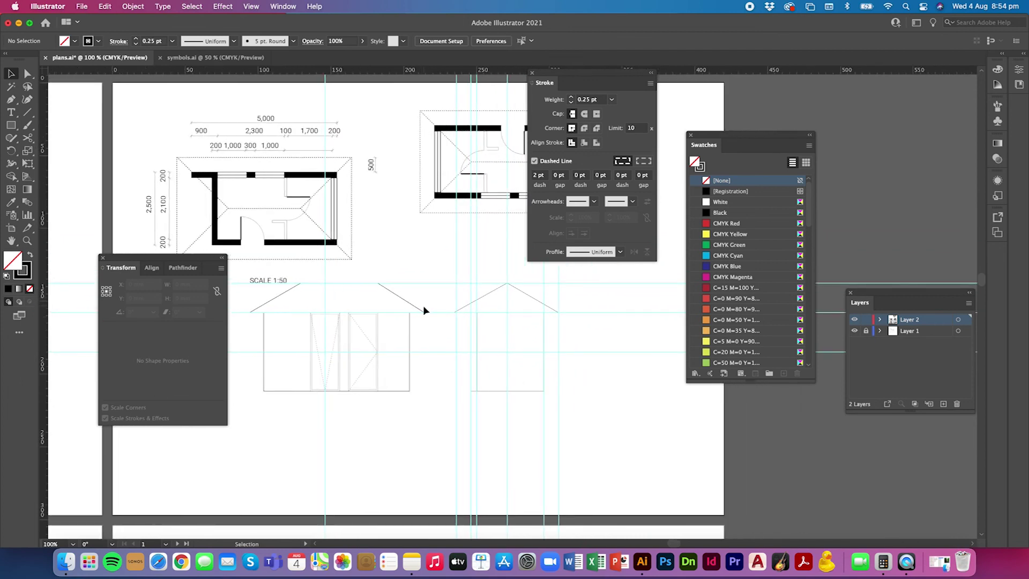
scroll(427, 310, "right", 1)
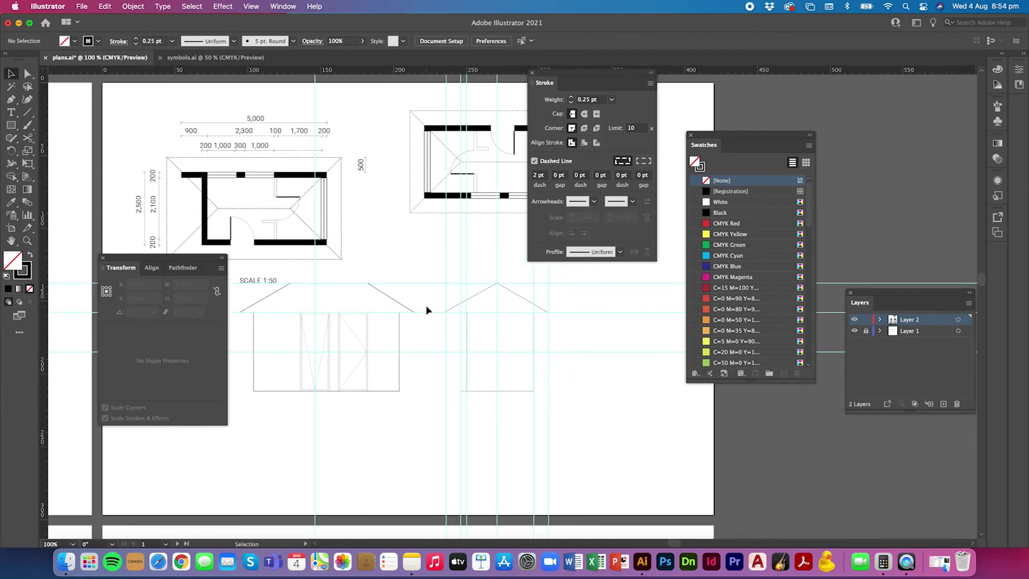